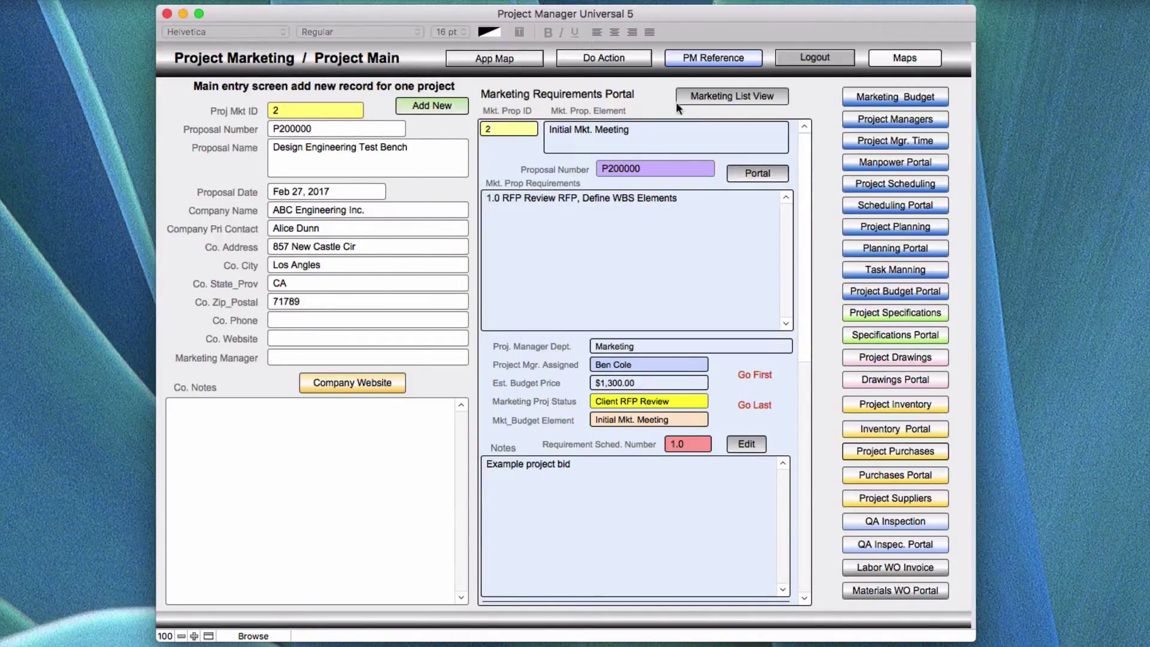
Open the HRD Systems Inc. record from the marketing list view and look over its proposal name, proposal number and company notes fields
click(702, 96)
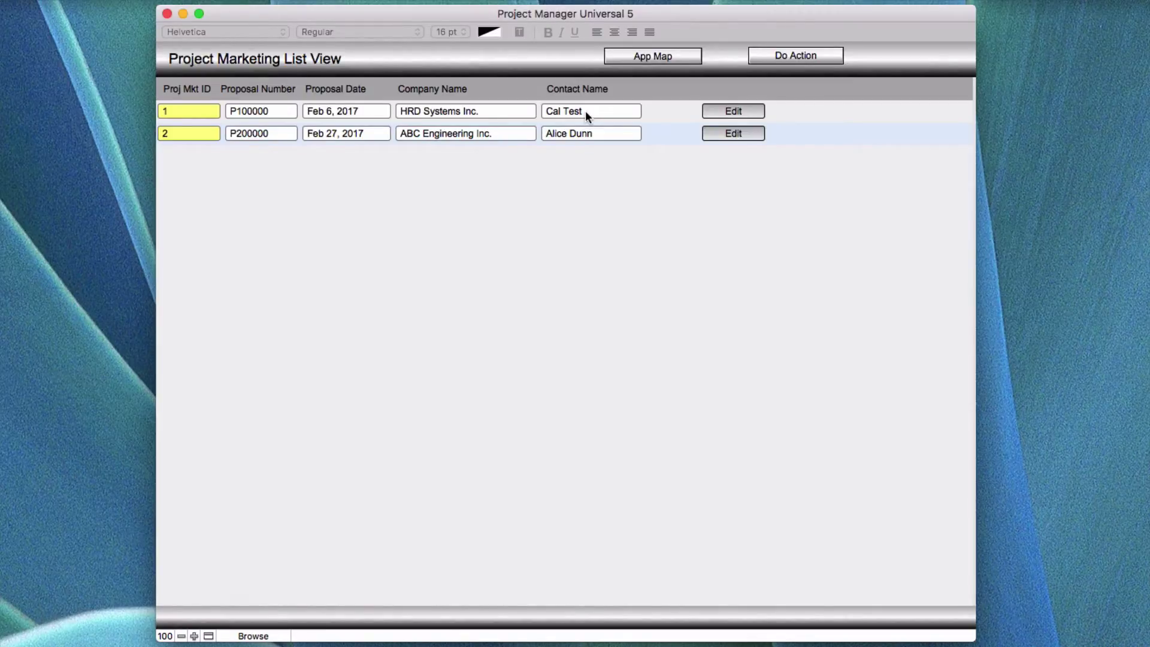
click(722, 113)
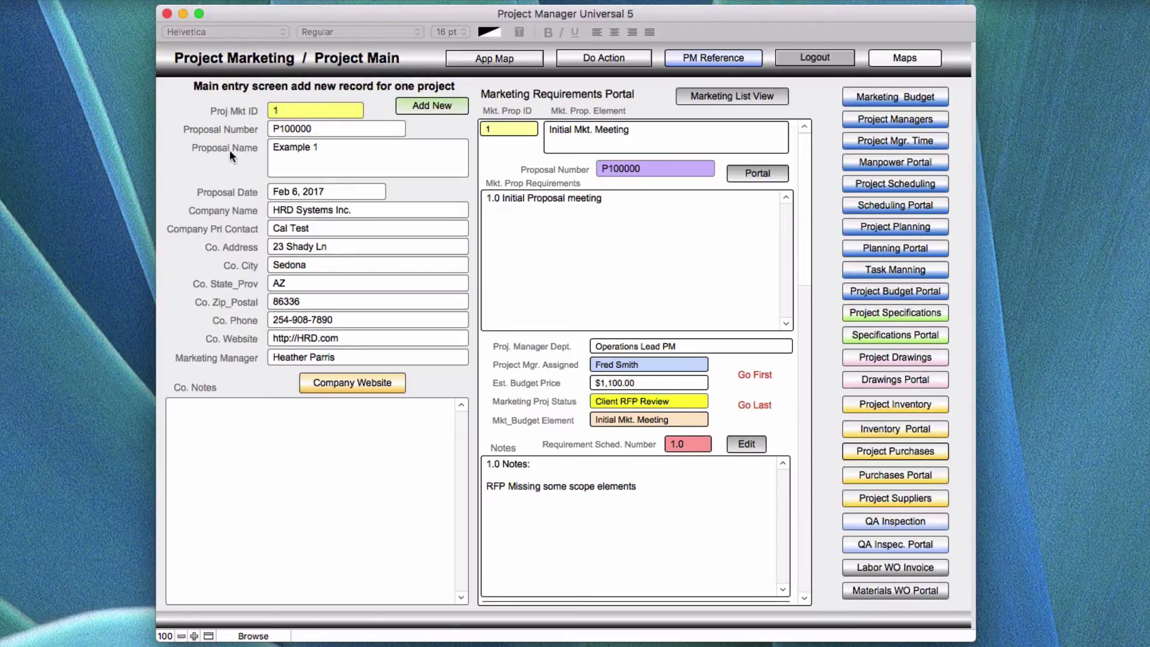
click(283, 150)
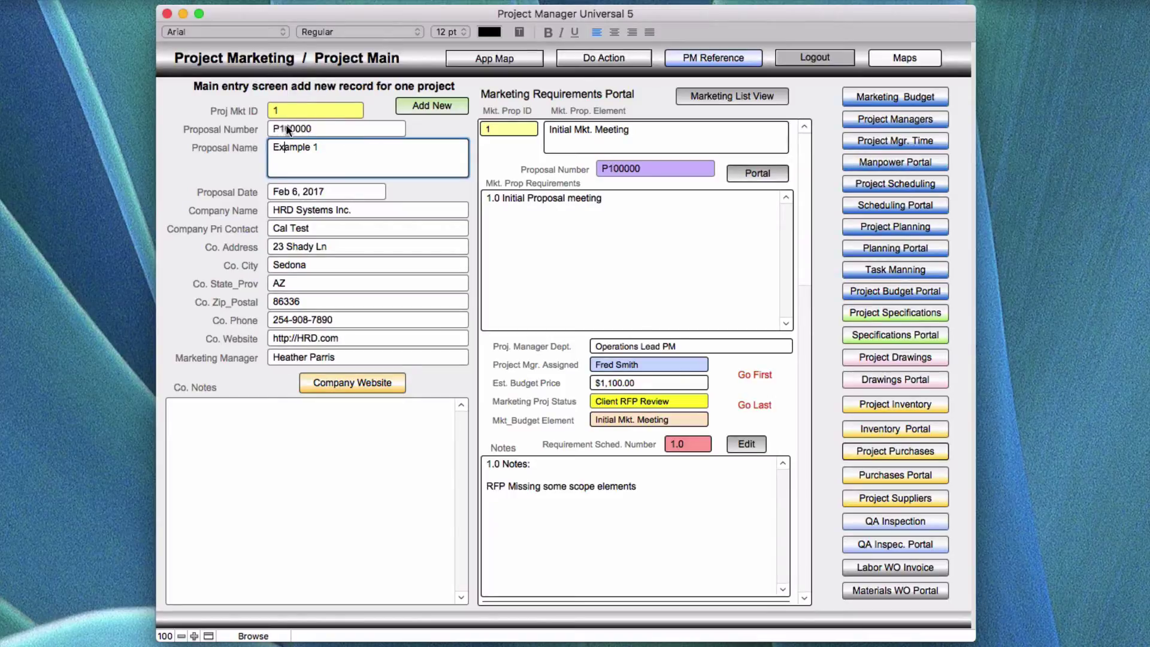
click(322, 130)
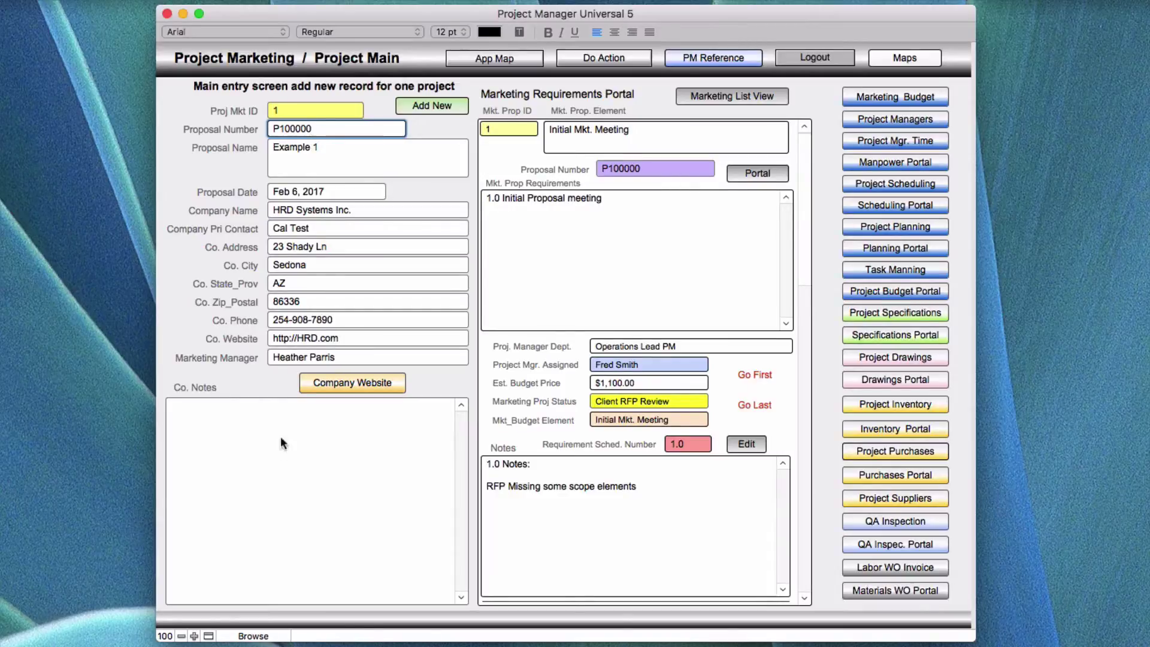
click(207, 411)
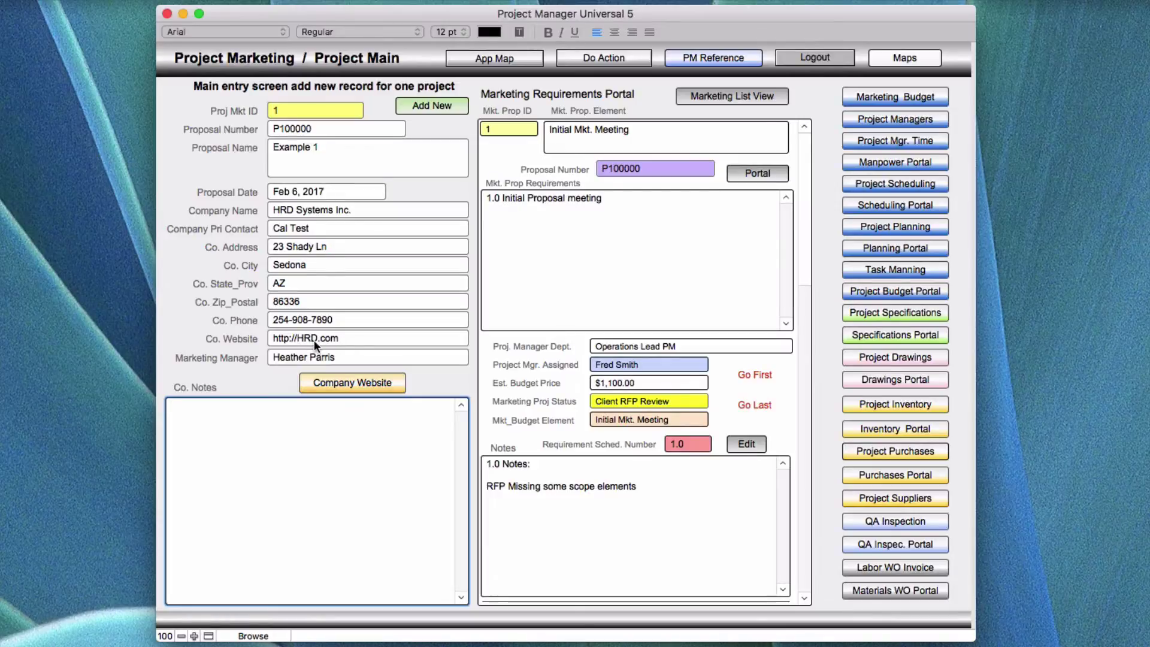
Preview the HRD Systems Inc. company website, follow its HRD related link, and close the preview
click(337, 384)
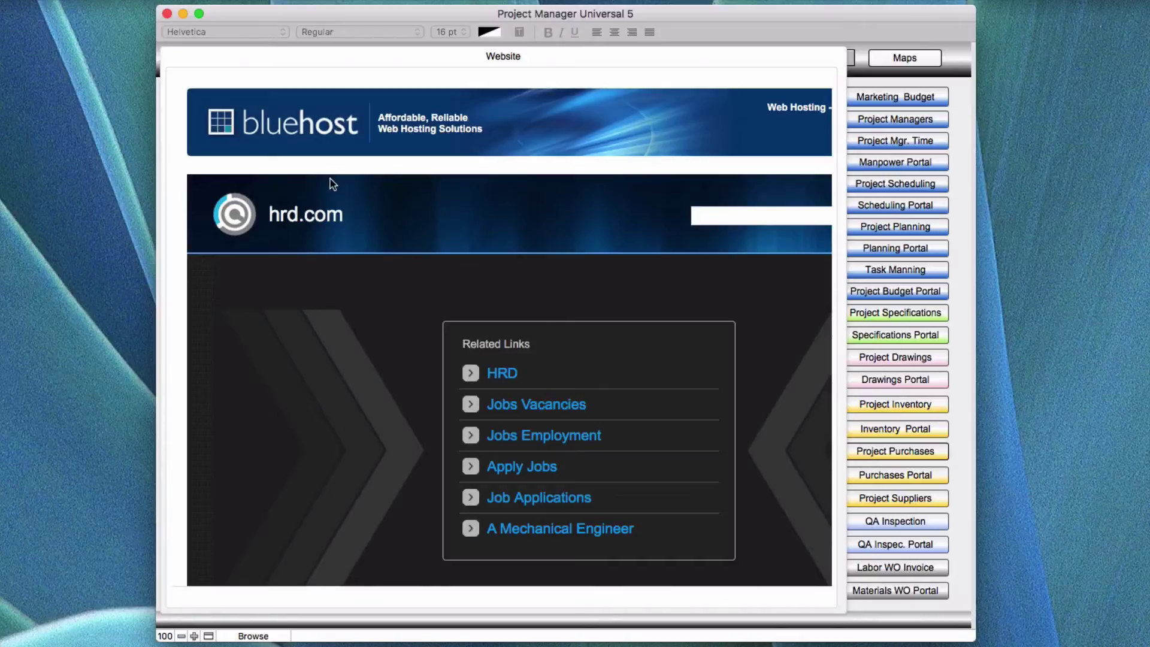
click(499, 375)
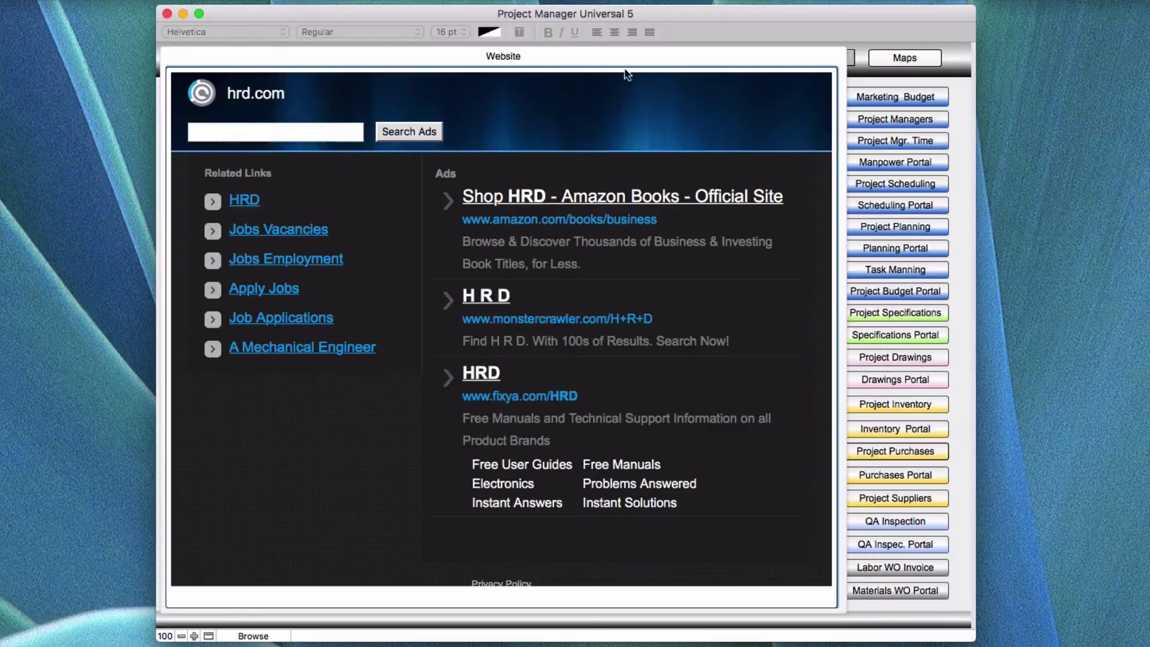
click(960, 108)
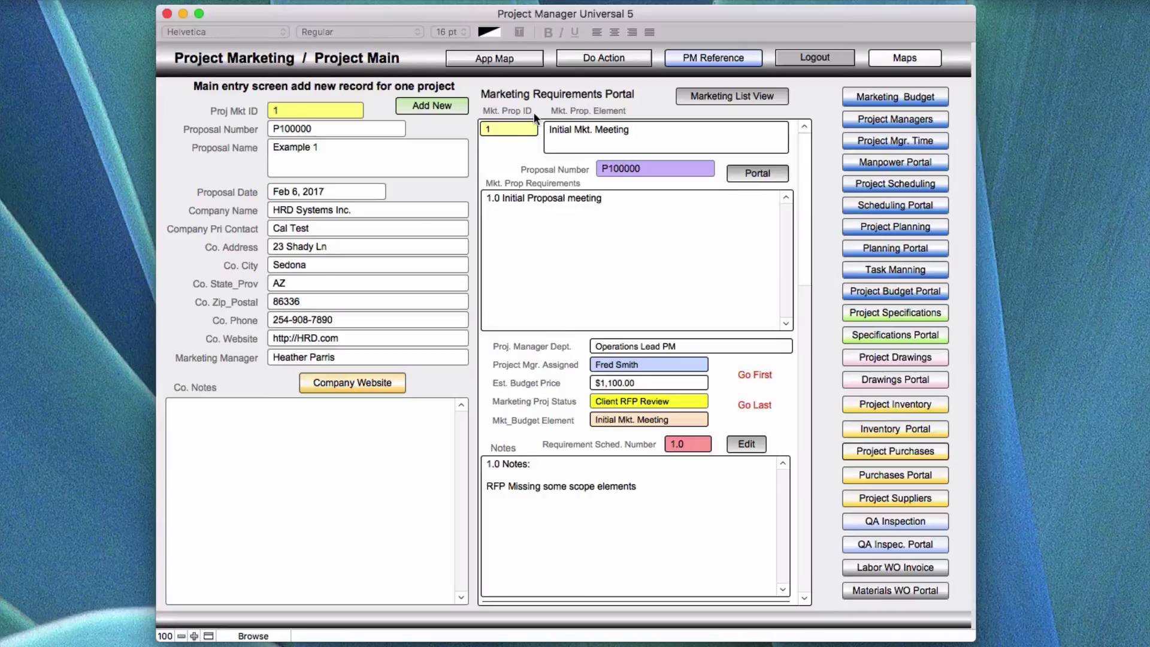
Examine requirements 1.0 and 1.2 in the Marketing Requirements Portal and consult the PM Reference
scroll(673, 266, down, 5)
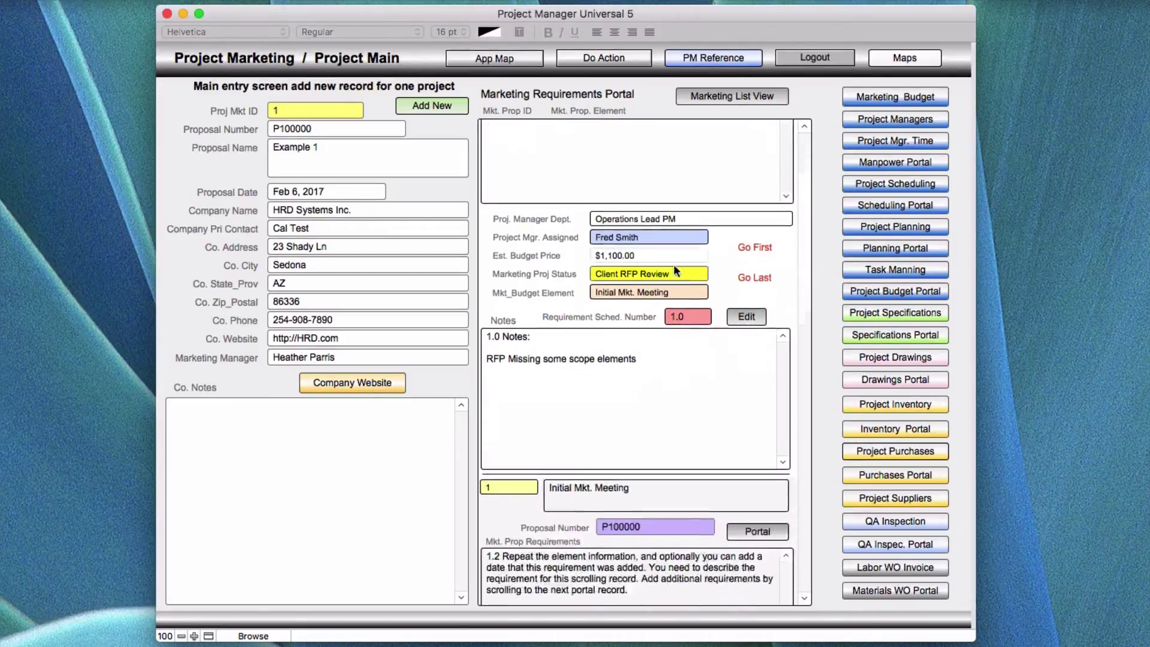
scroll(674, 263, down, 4)
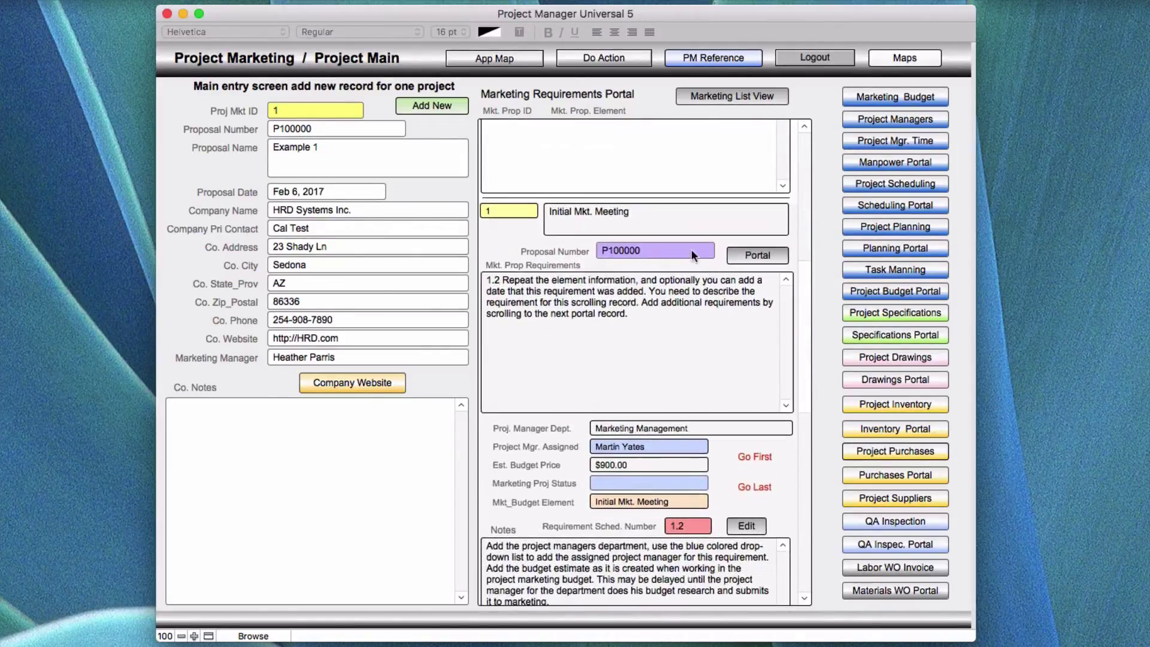
scroll(663, 307, up, 7)
scroll(691, 250, up, 3)
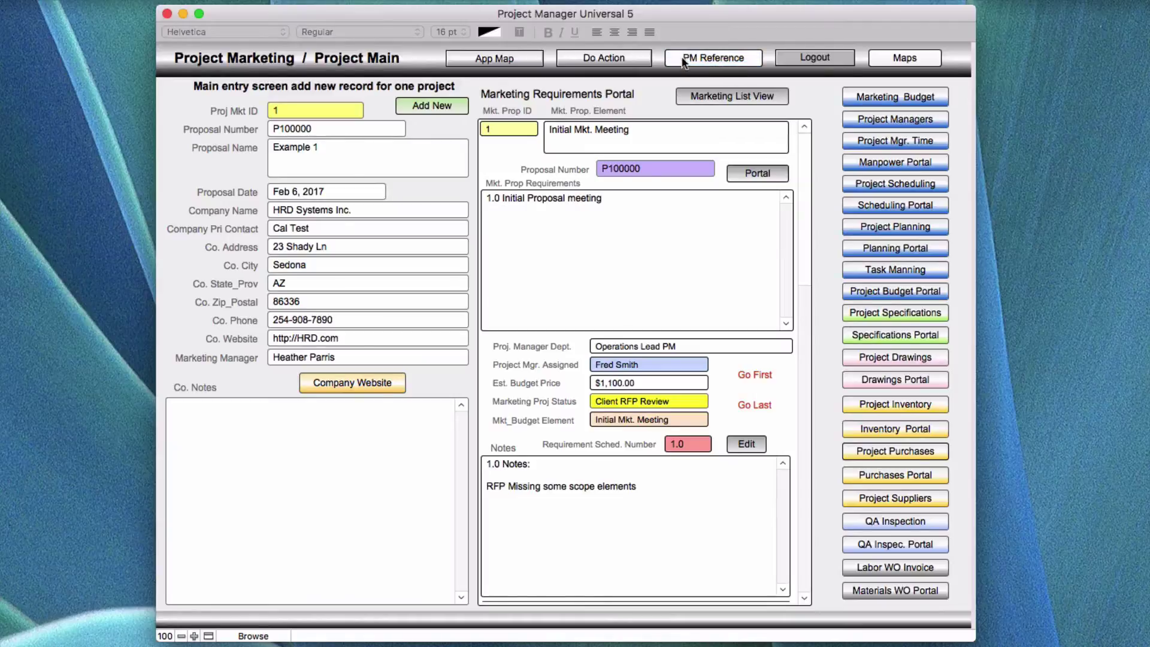
click(725, 57)
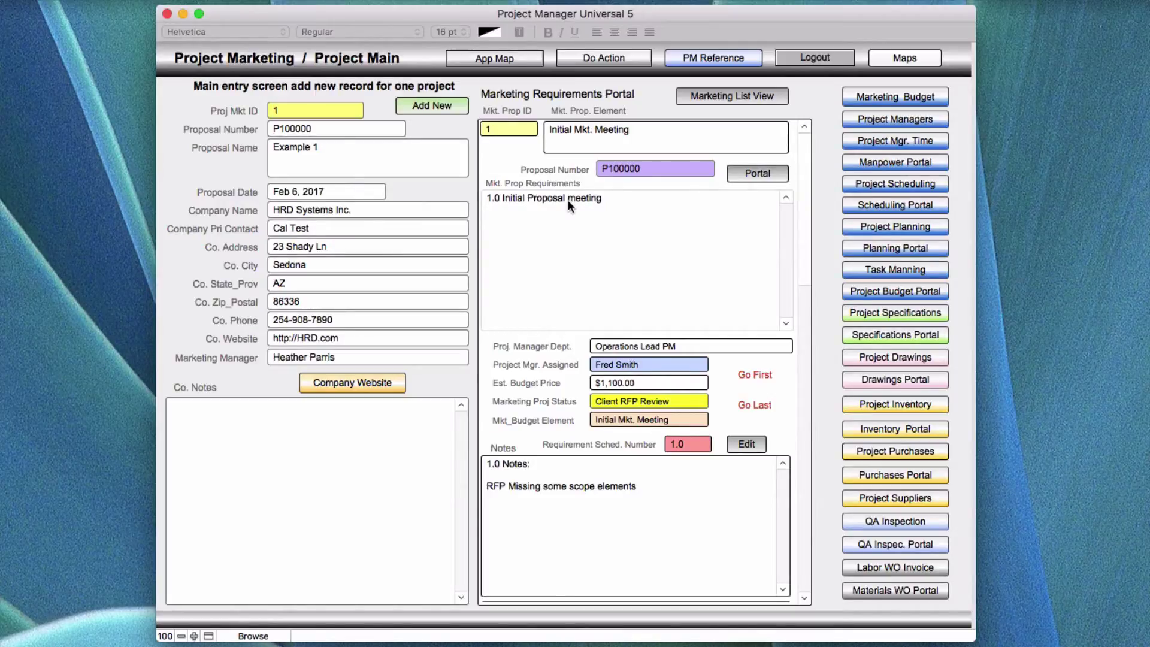
Examine the Marketing Requirements Portal entries and their notes, from requirement 1.0 through to the blank entry row
scroll(516, 203, down, 1)
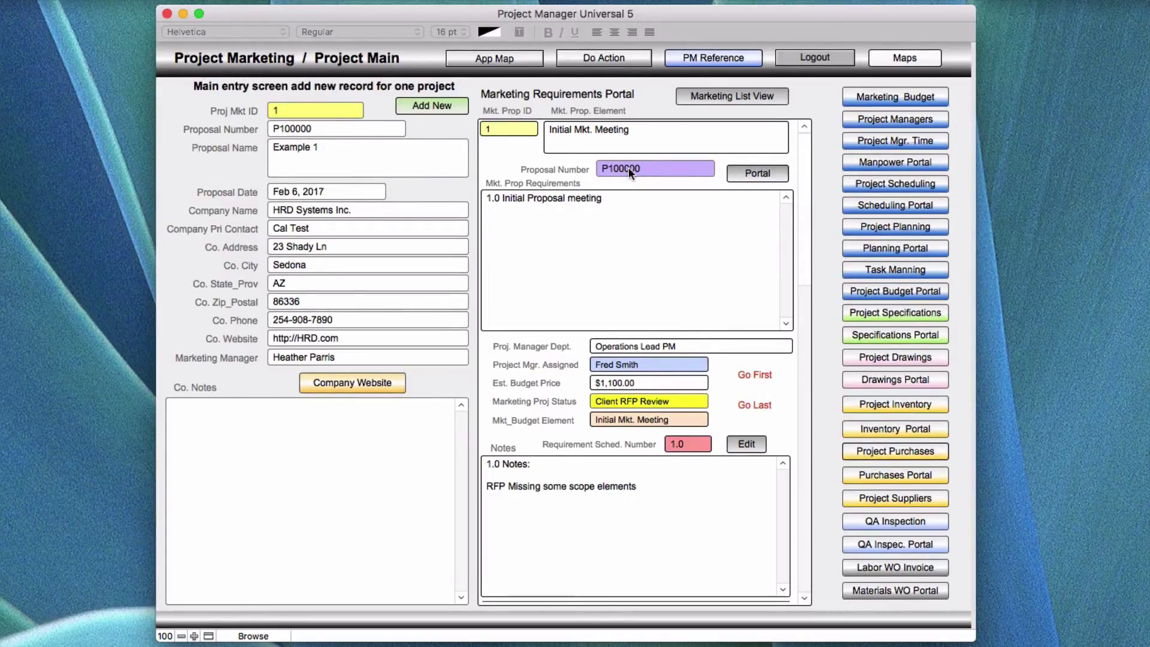
scroll(645, 210, down, 10)
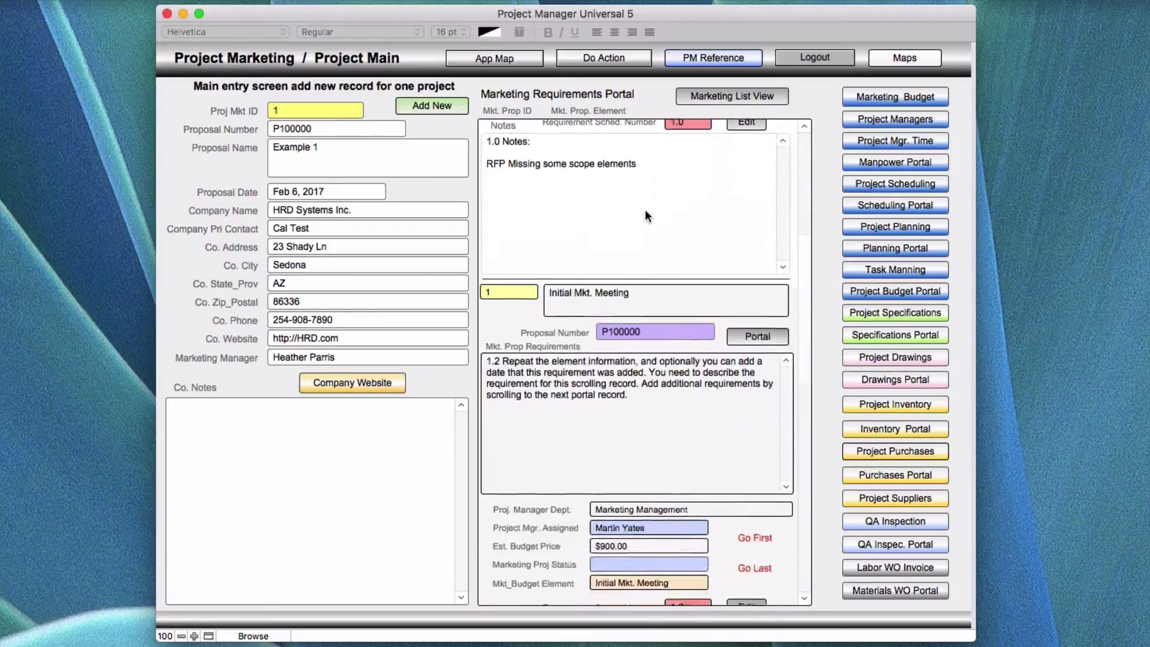
scroll(659, 348, down, 5)
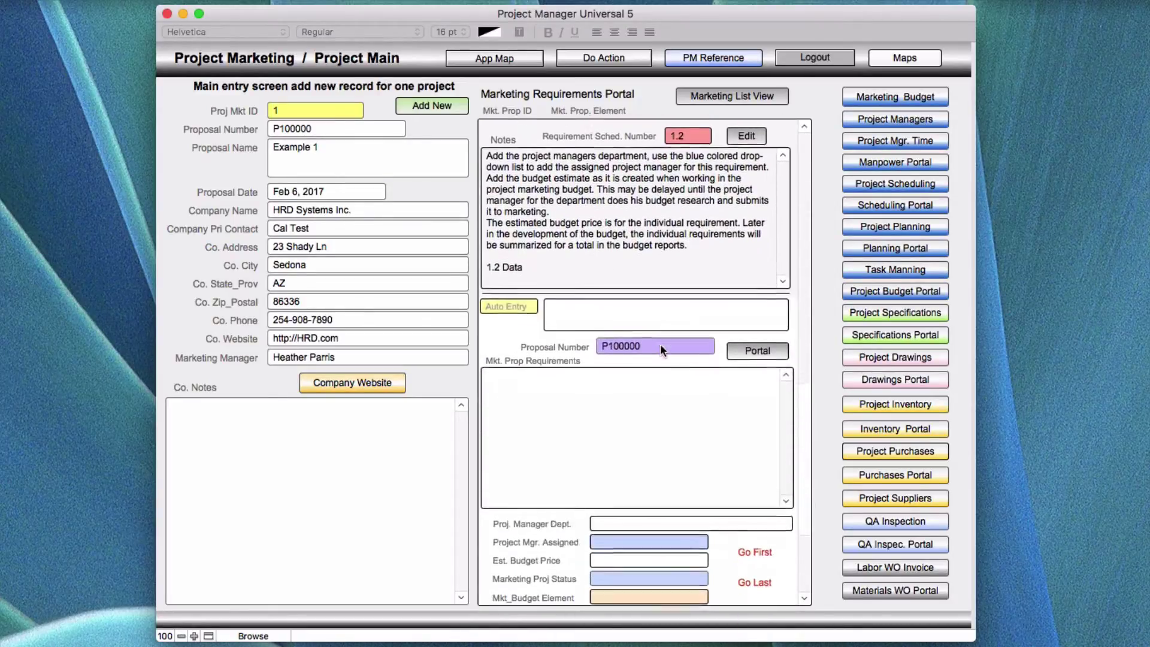
scroll(654, 346, up, 15)
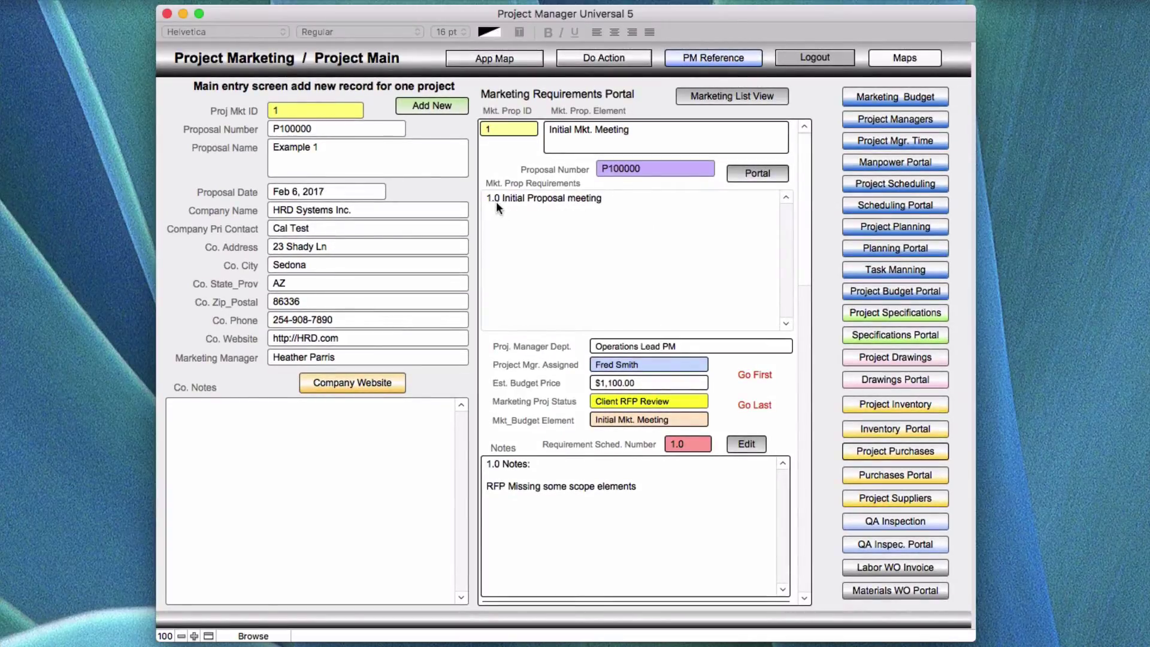
click(576, 218)
scroll(622, 381, down, 5)
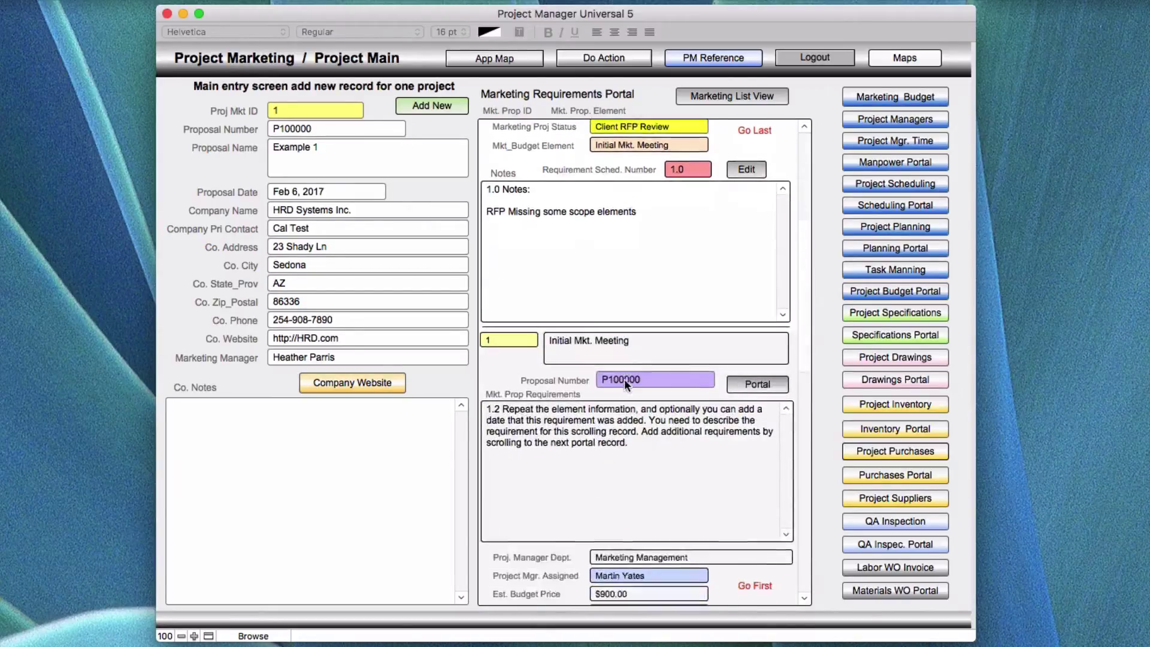
scroll(624, 379, down, 10)
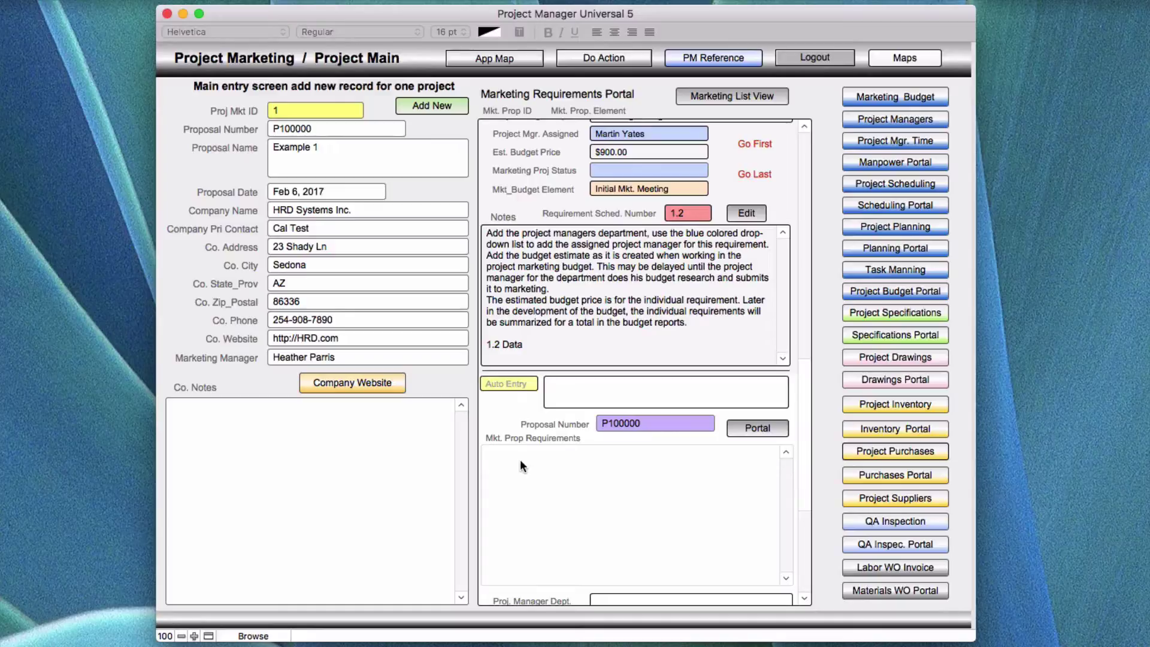
scroll(521, 461, down, 2)
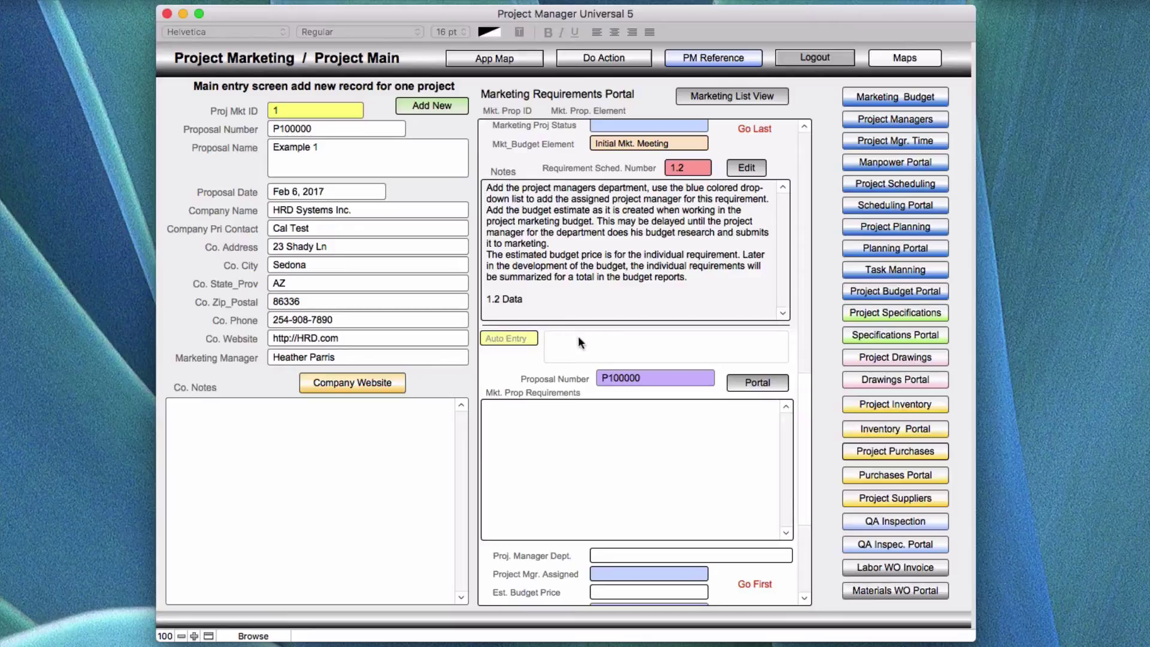
scroll(577, 336, up, 5)
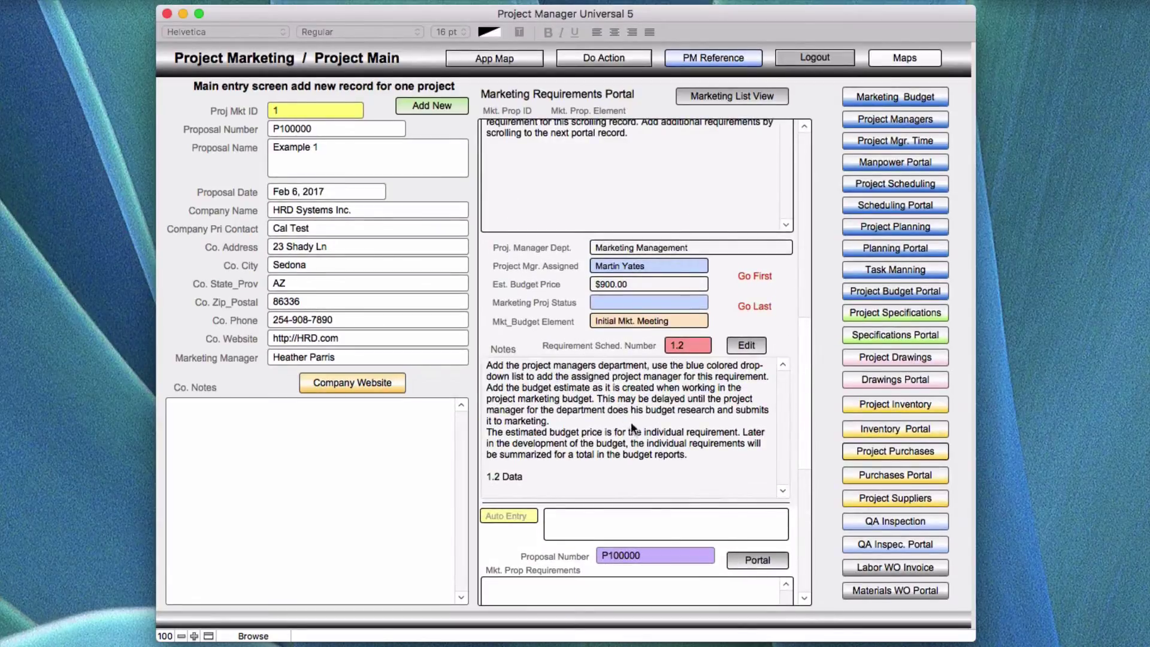
scroll(644, 432, down, 5)
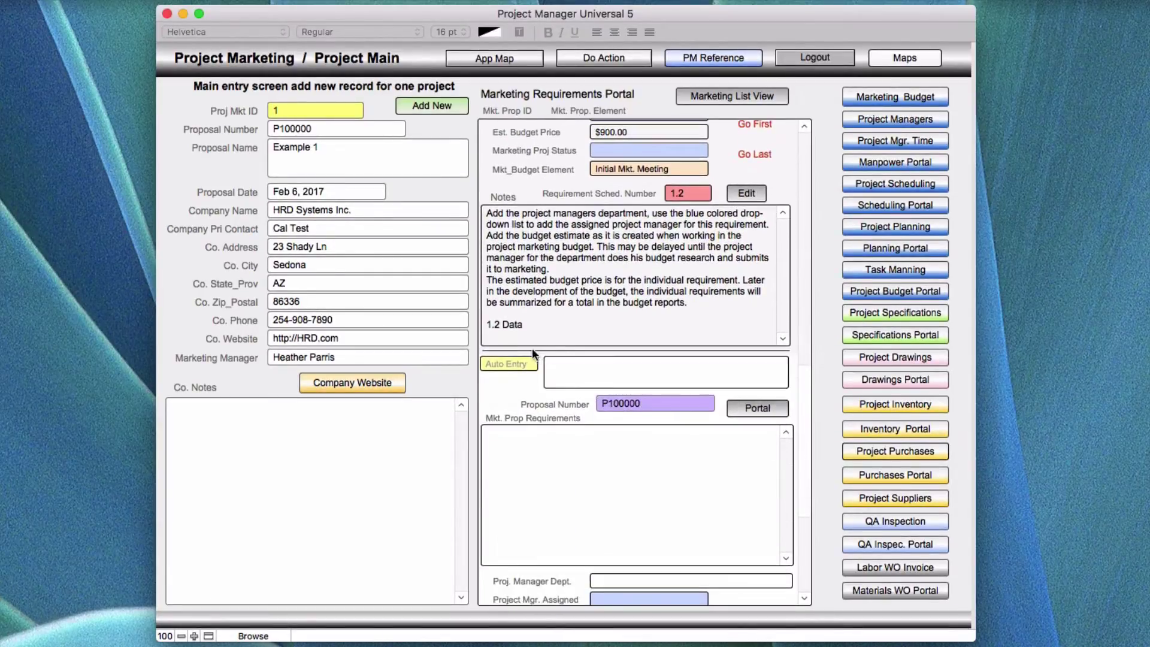
Go through the blank requirement's element, requirements, manager department, assigned manager and estimated budget price fields without entering data
click(603, 372)
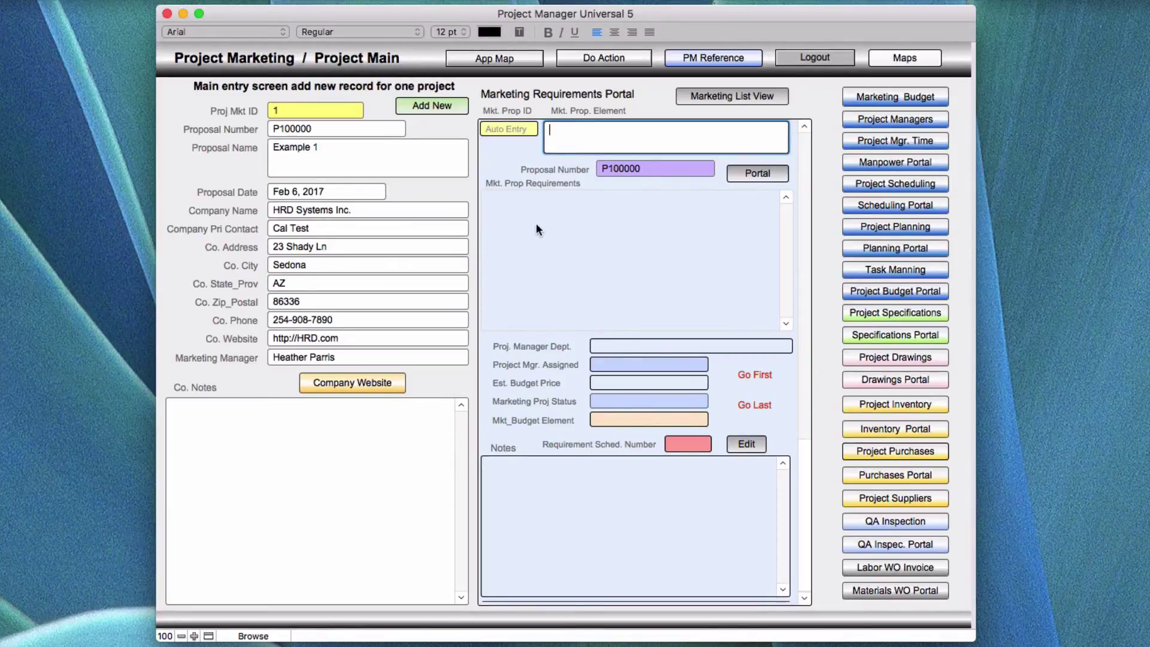
click(519, 203)
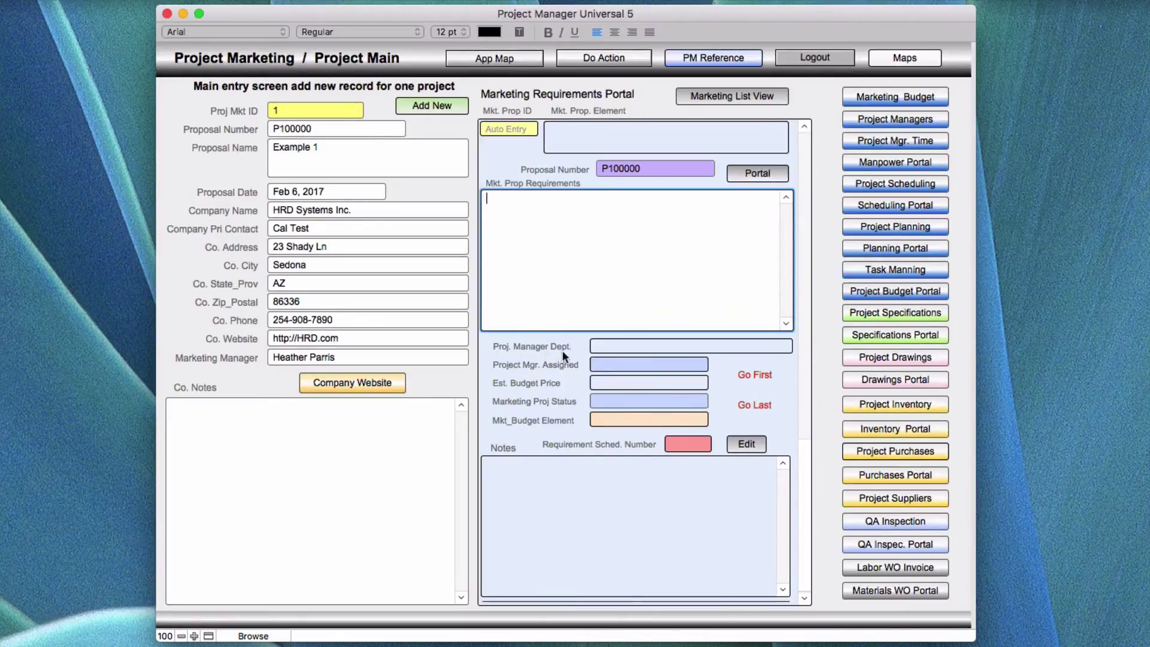
click(617, 346)
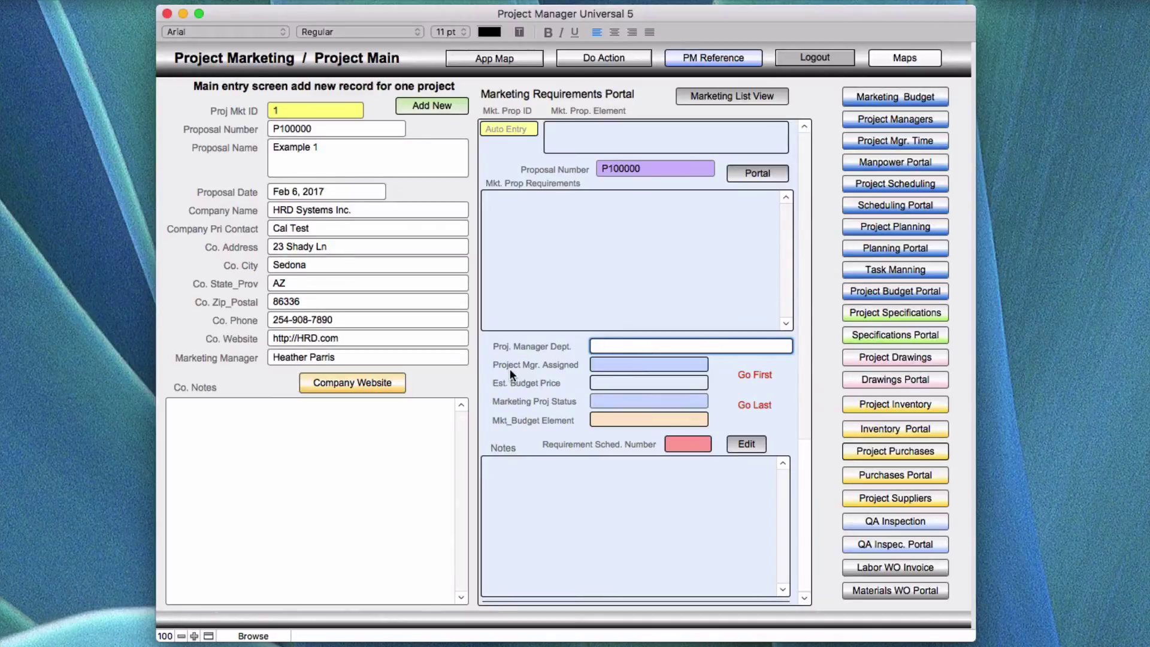
click(626, 364)
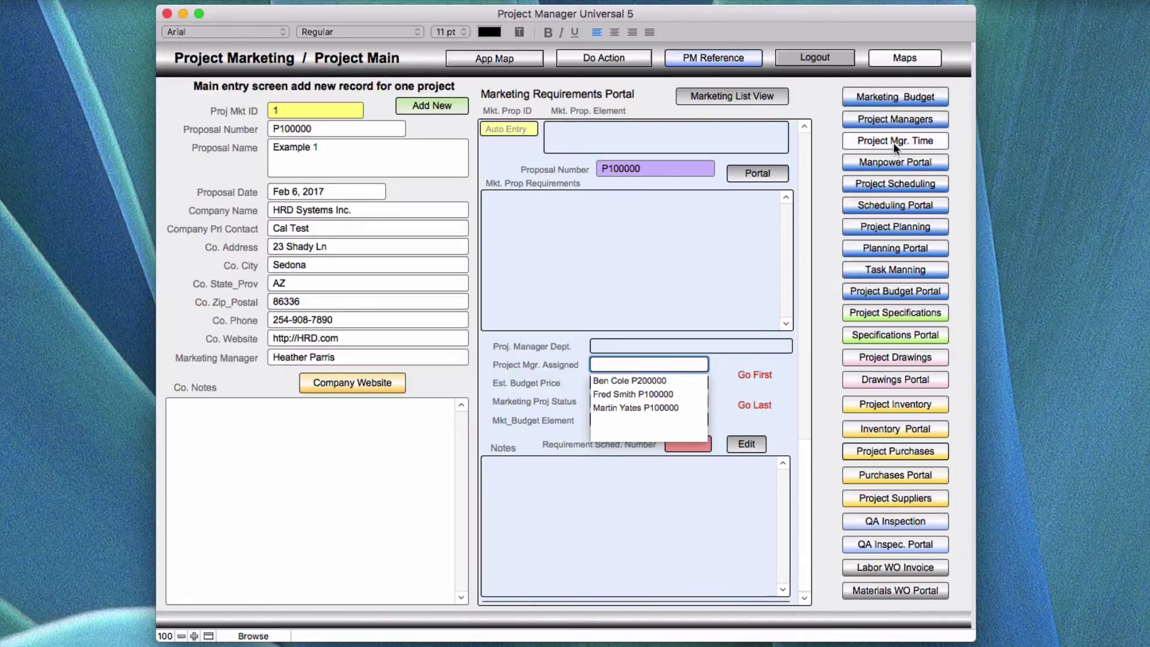
click(724, 388)
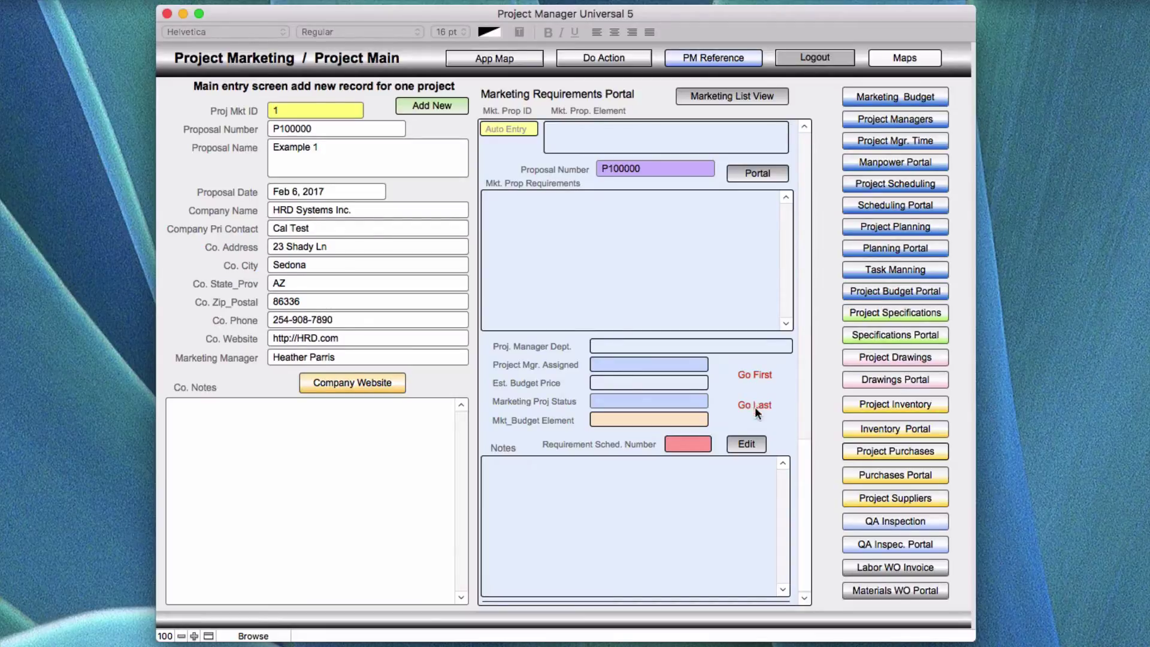
click(621, 382)
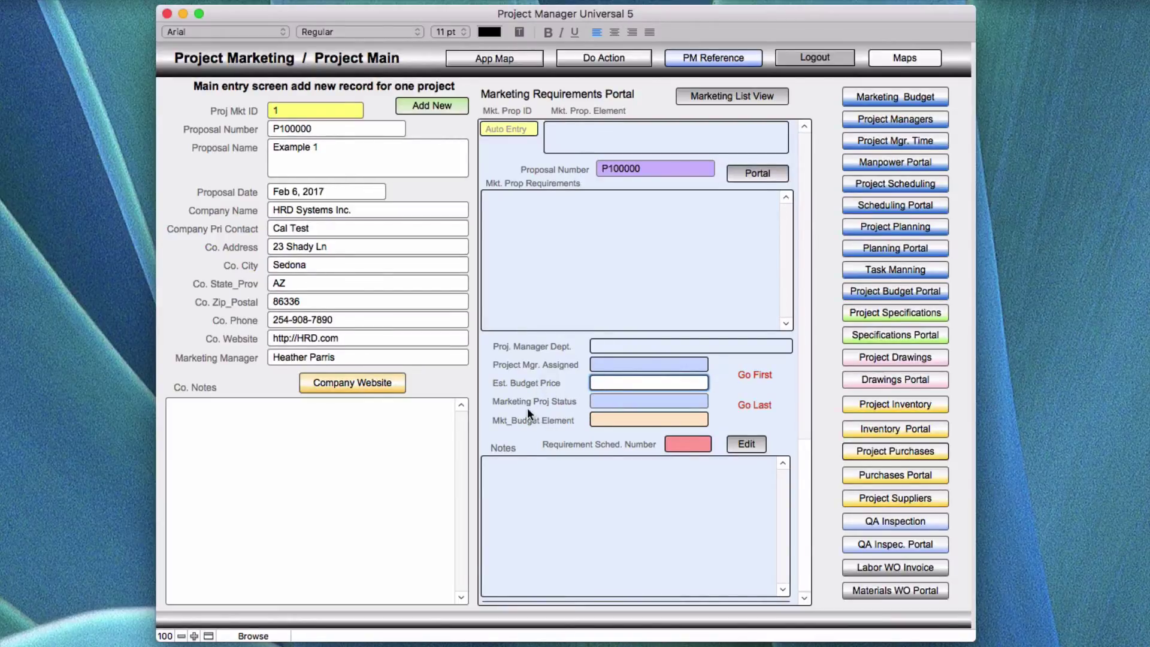
Open the Mkt Project Status value list for editing from the blank requirement, review its statuses, and cancel without changes
click(627, 400)
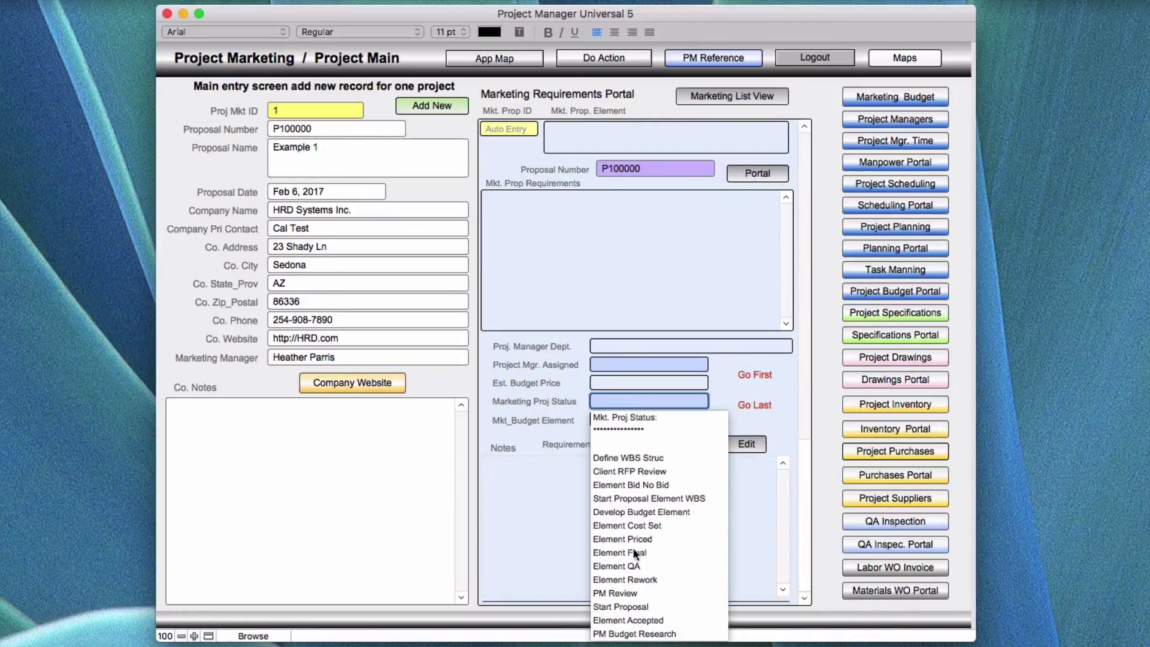
scroll(650, 494, down, 5)
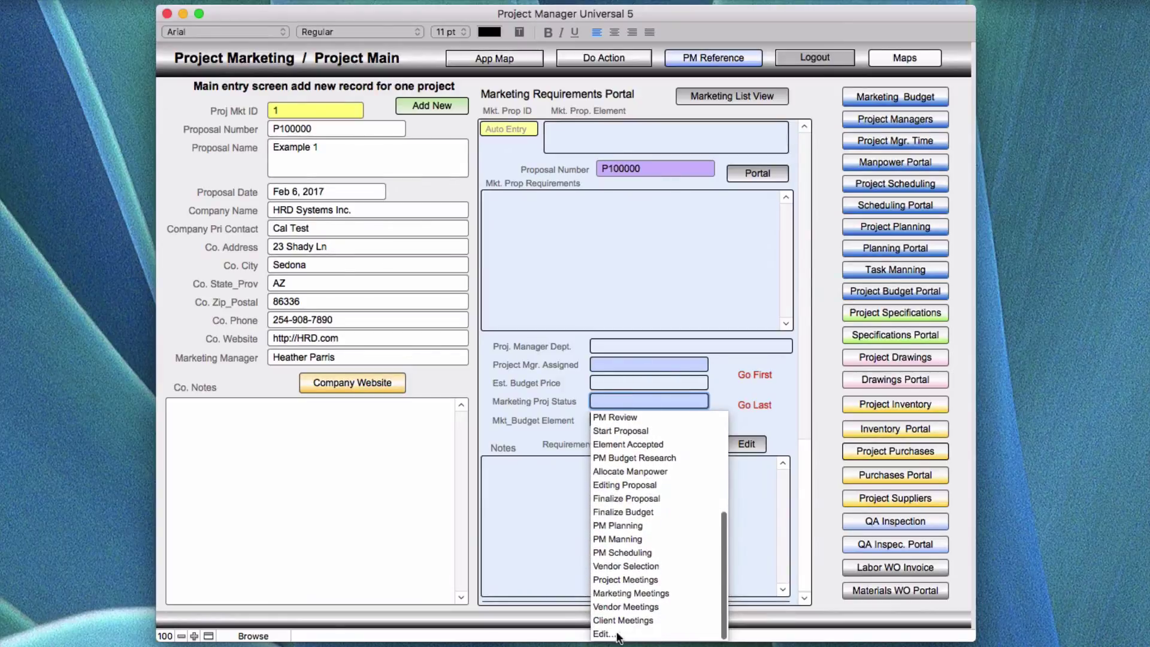
click(606, 636)
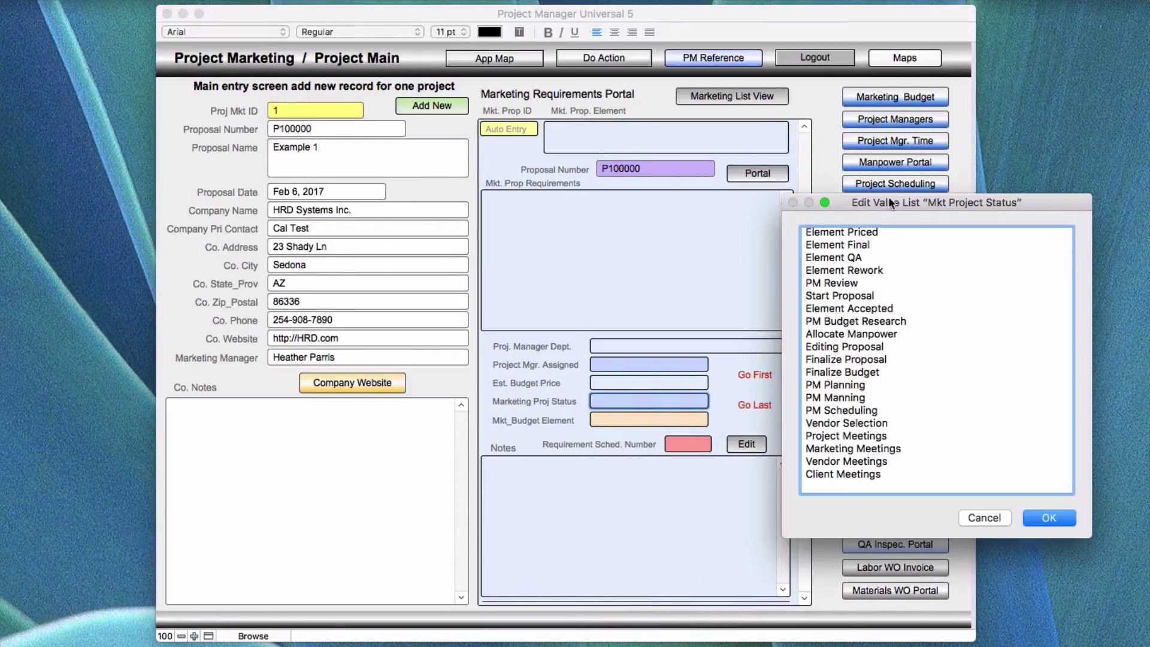
drag(888, 196, 501, 127)
scroll(516, 220, up, 5)
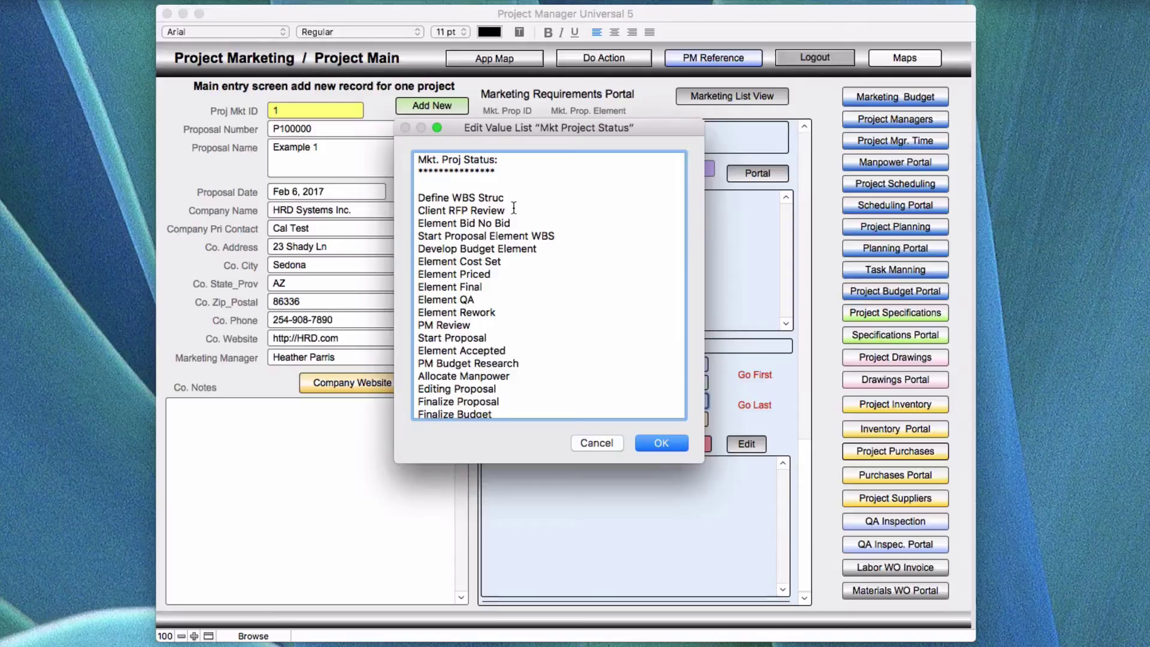
scroll(519, 239, down, 4)
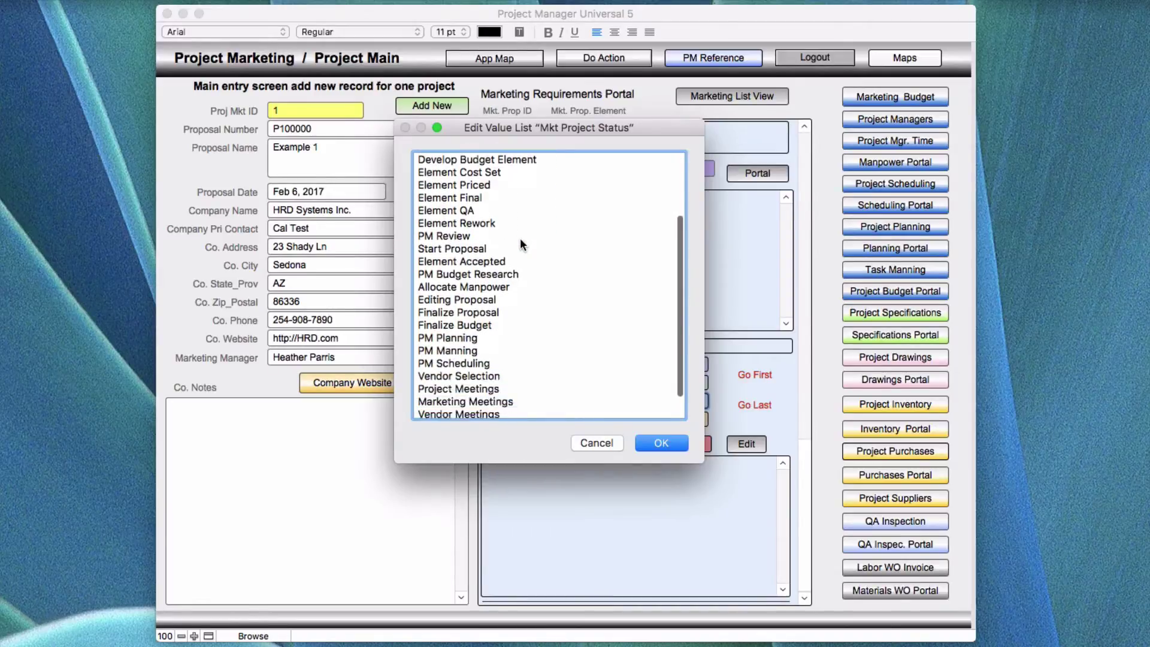
scroll(520, 238, down, 2)
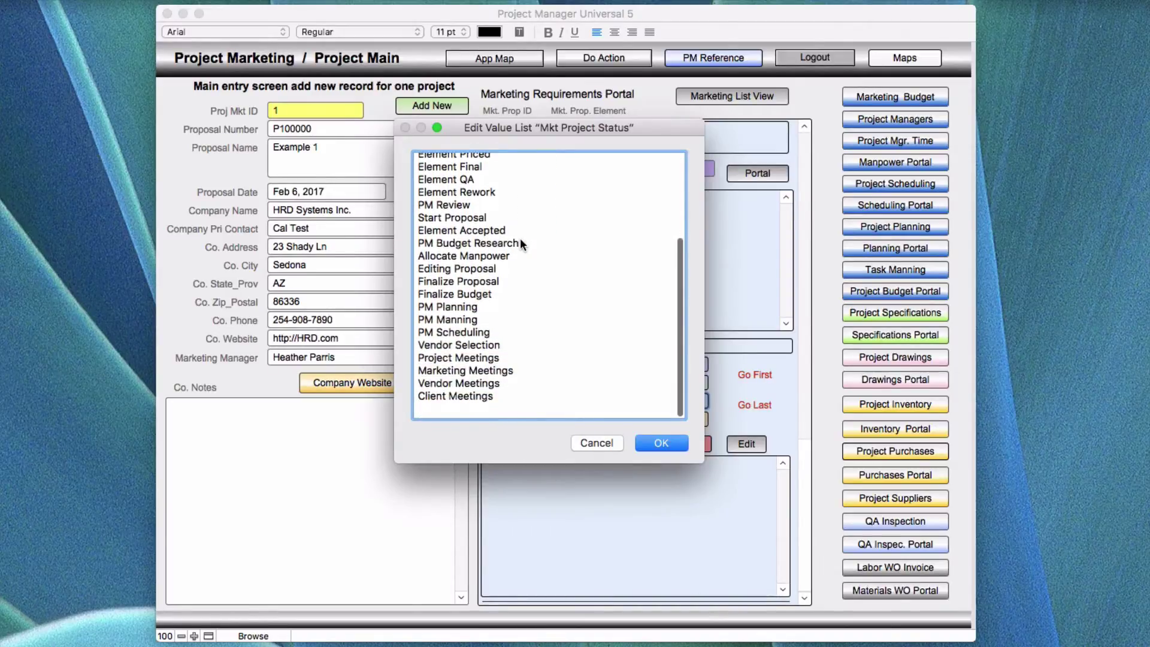
click(502, 284)
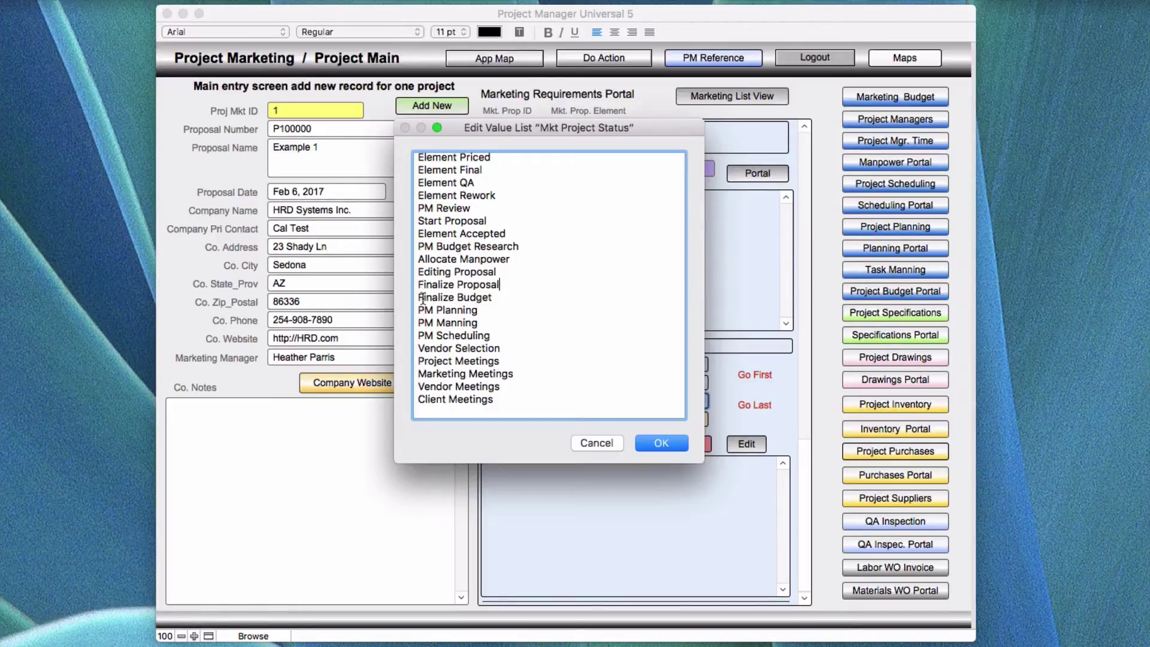
click(604, 444)
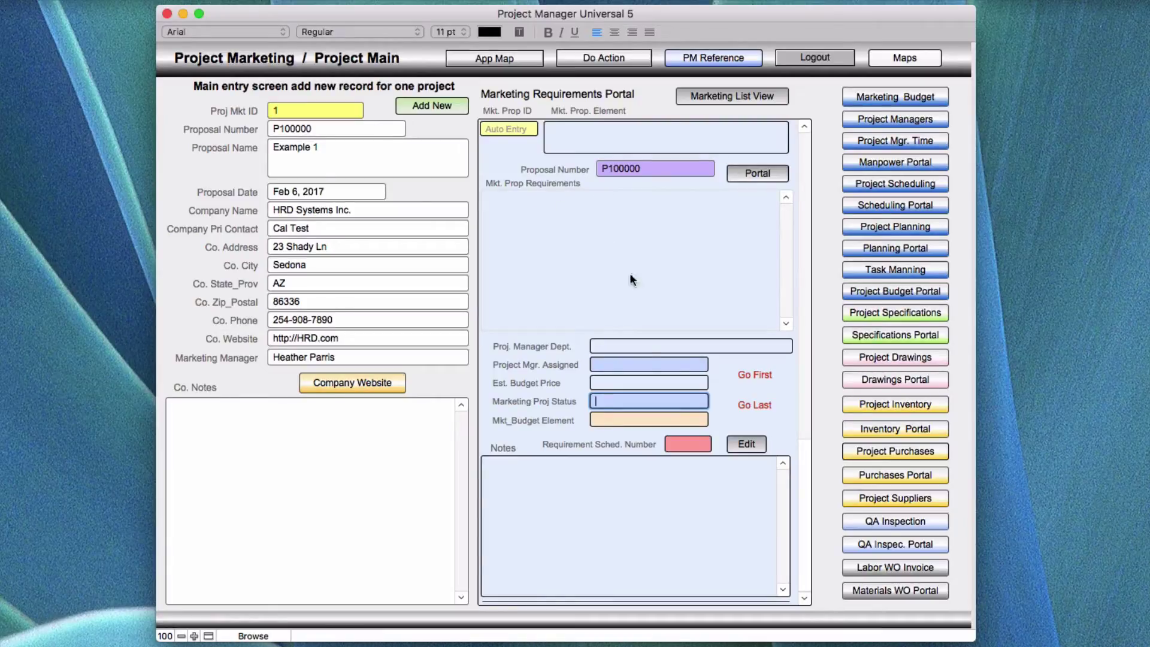
Review the budget element and marketing project status options available for the blank requirement without choosing any
click(629, 417)
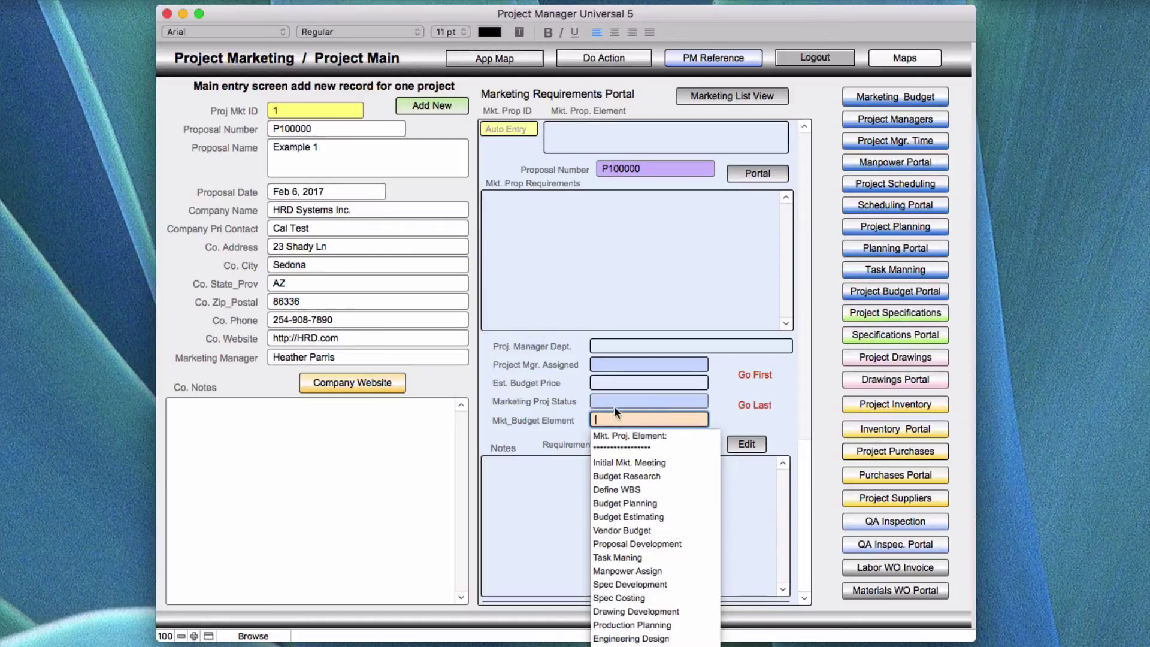
click(617, 399)
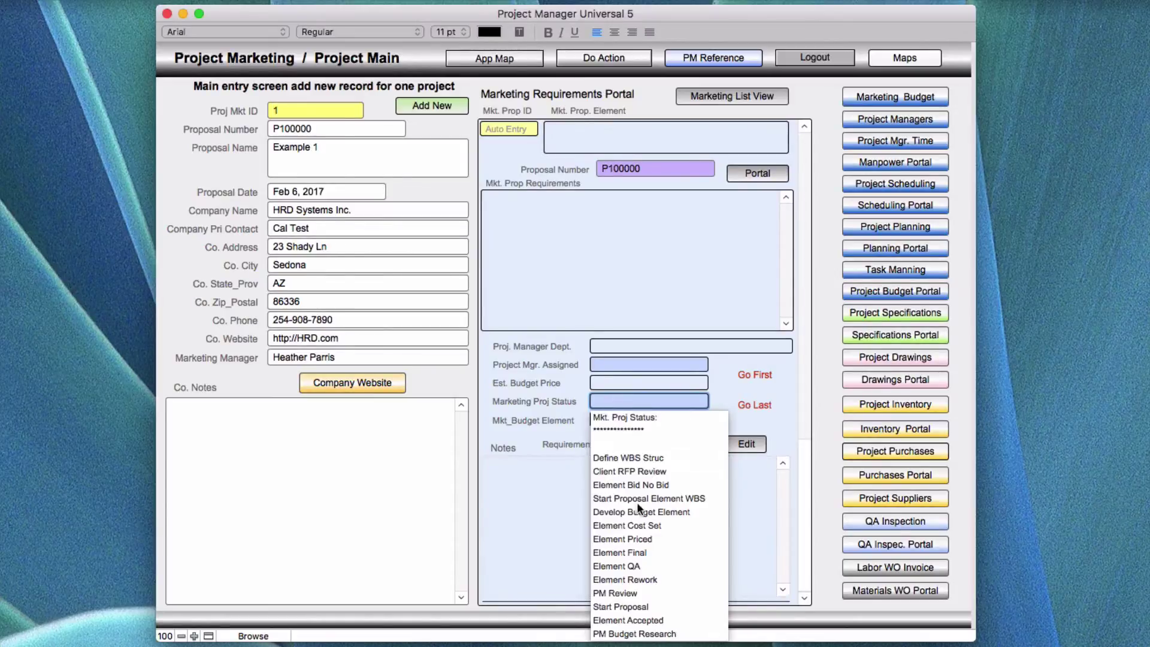
scroll(660, 506, down, 5)
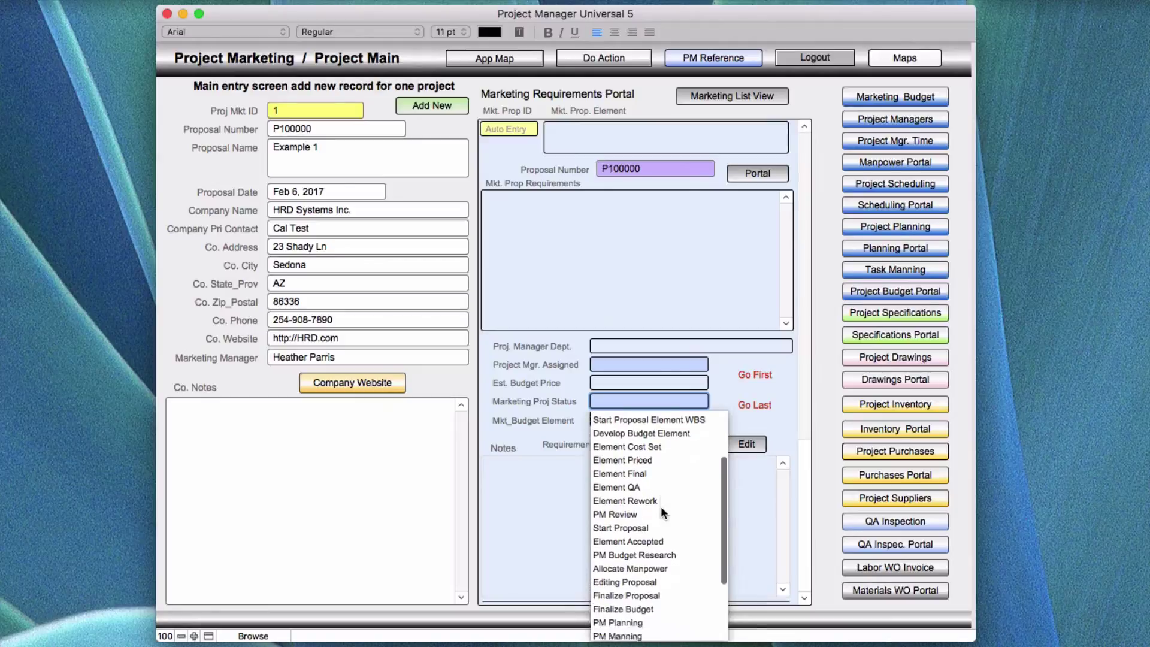
scroll(660, 505, down, 3)
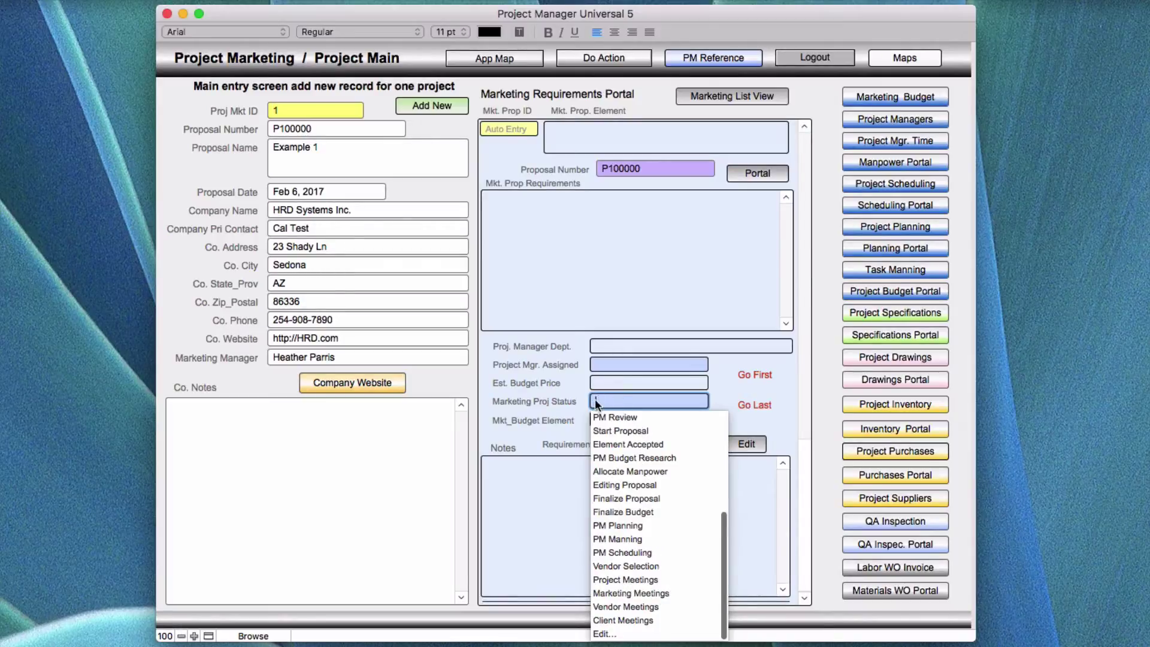
click(549, 411)
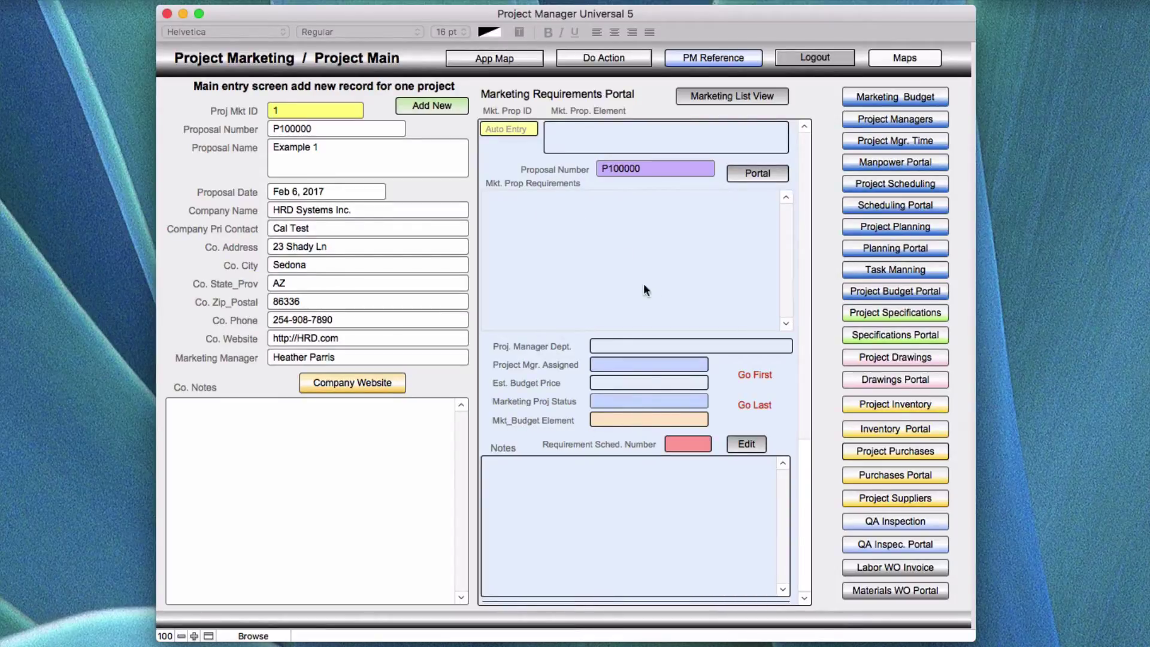
Open the Mkt. Proj. Element value list for editing from the blank requirement, review its elements, and cancel without changes
click(638, 419)
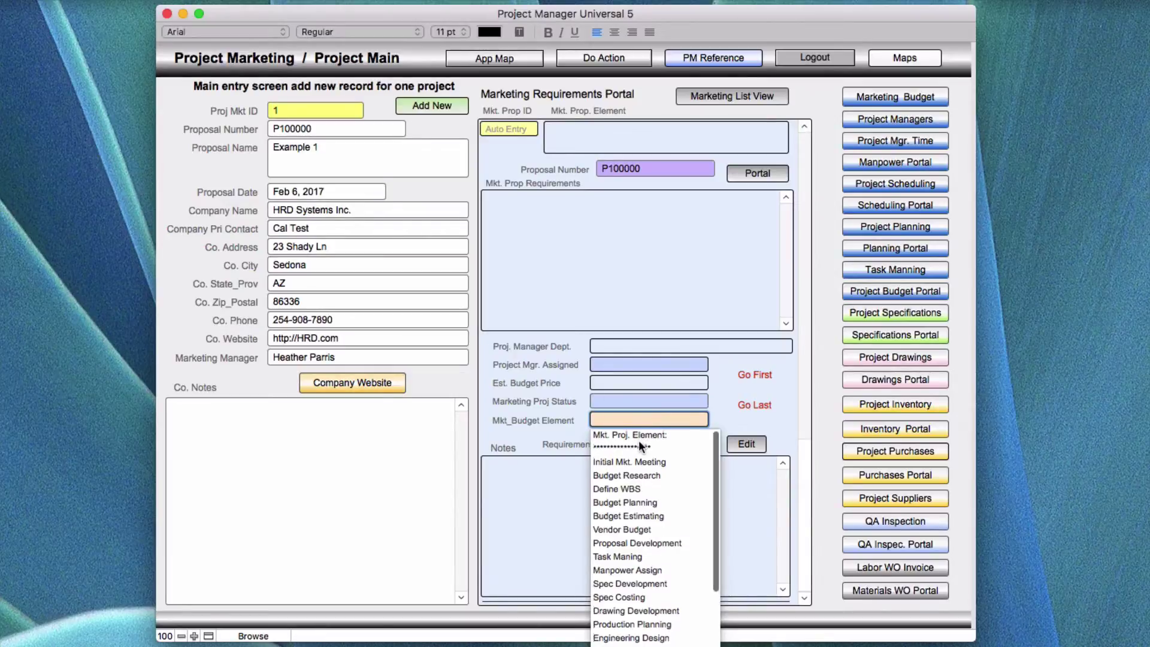
scroll(639, 441, down, 4)
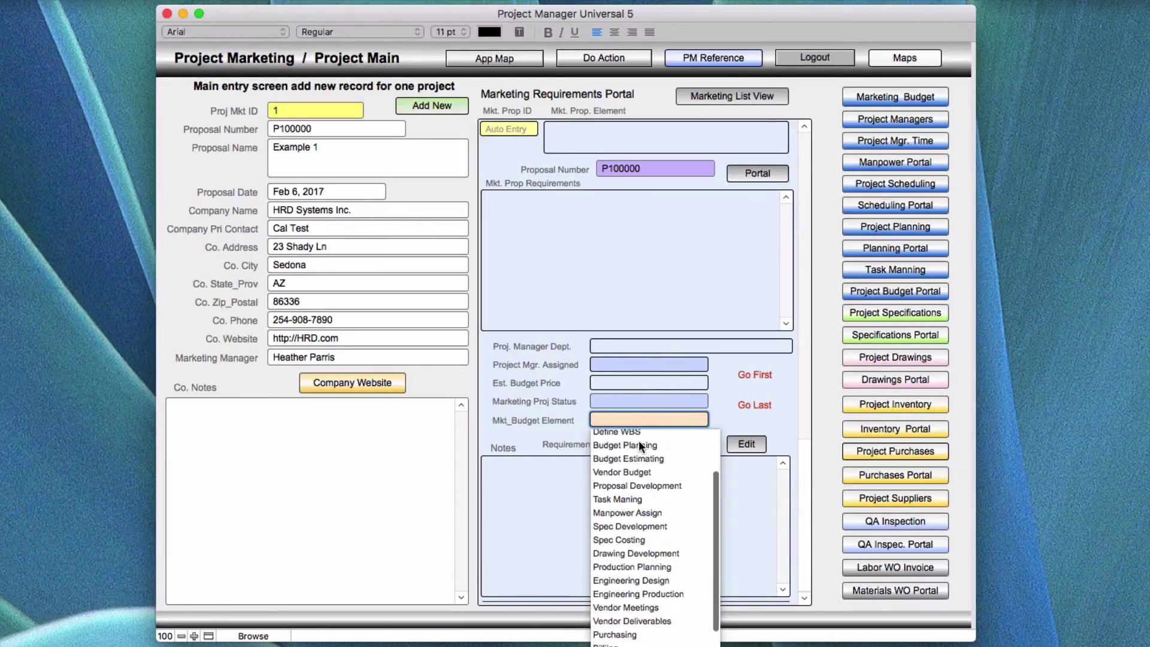
scroll(638, 441, down, 3)
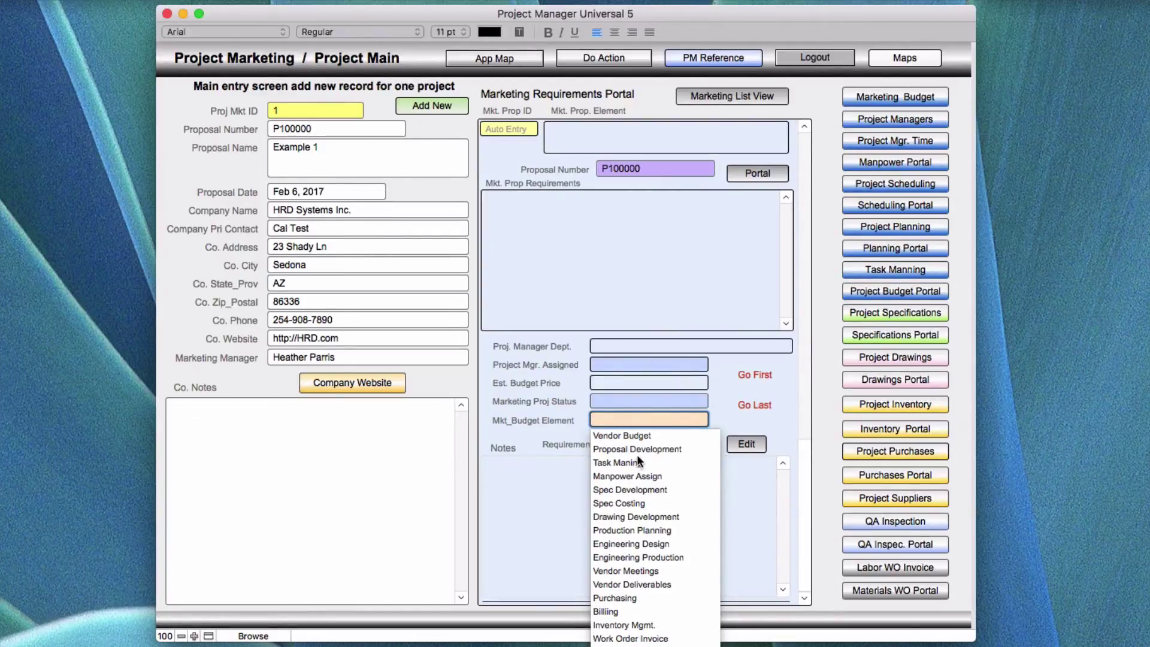
click(644, 645)
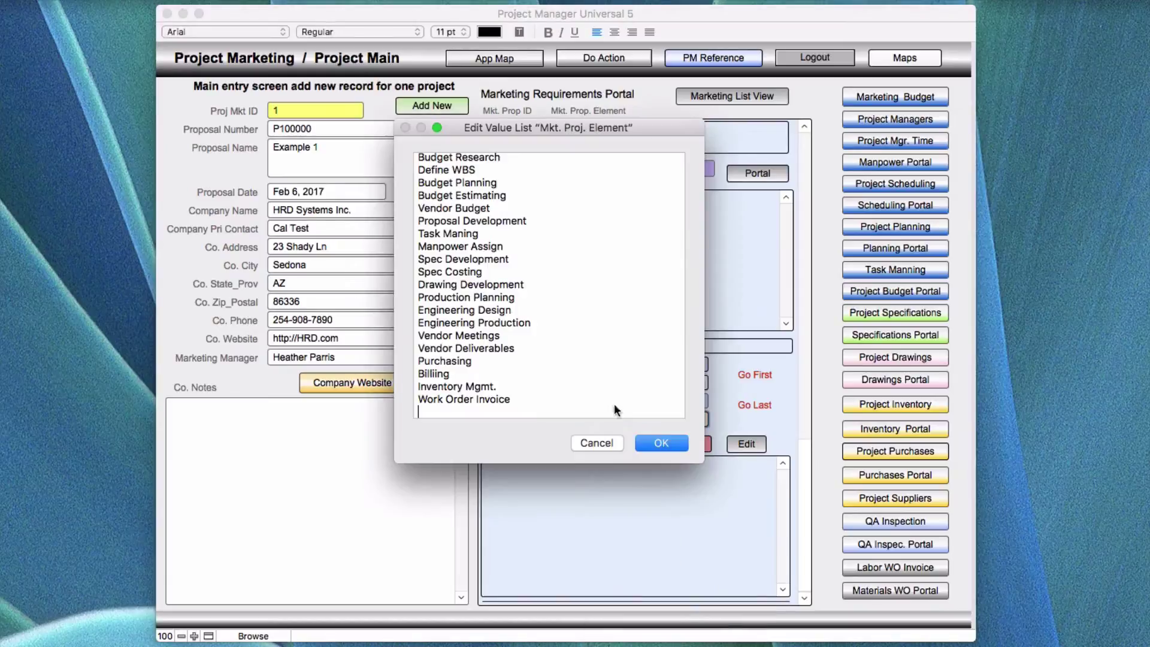
scroll(449, 183, up, 4)
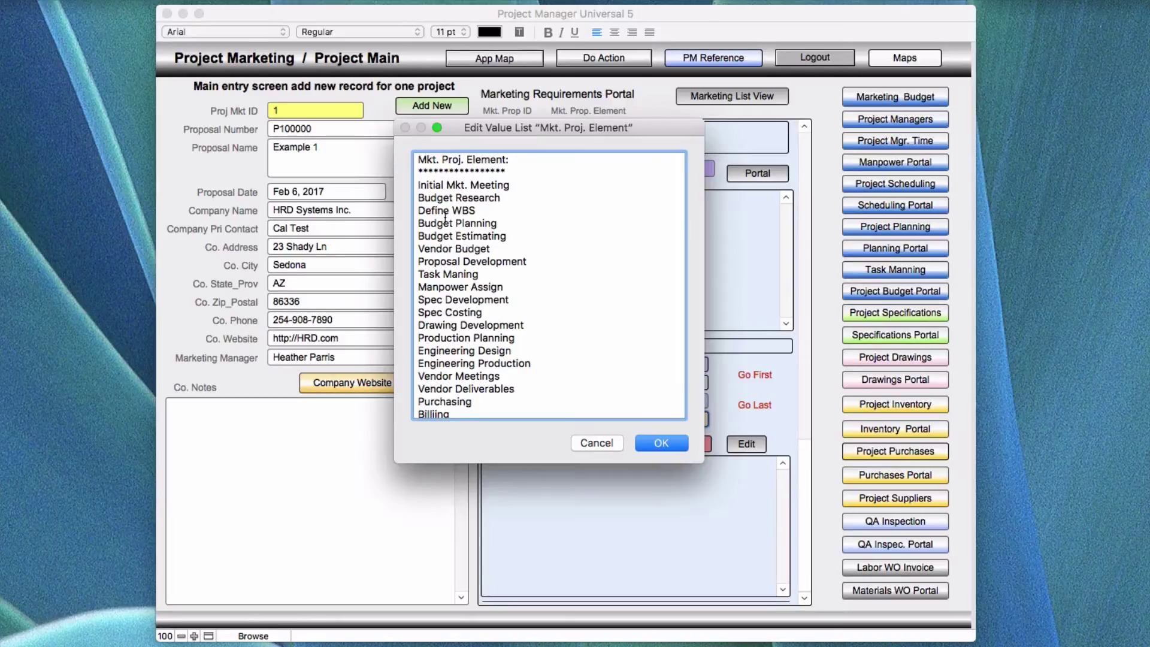
click(598, 441)
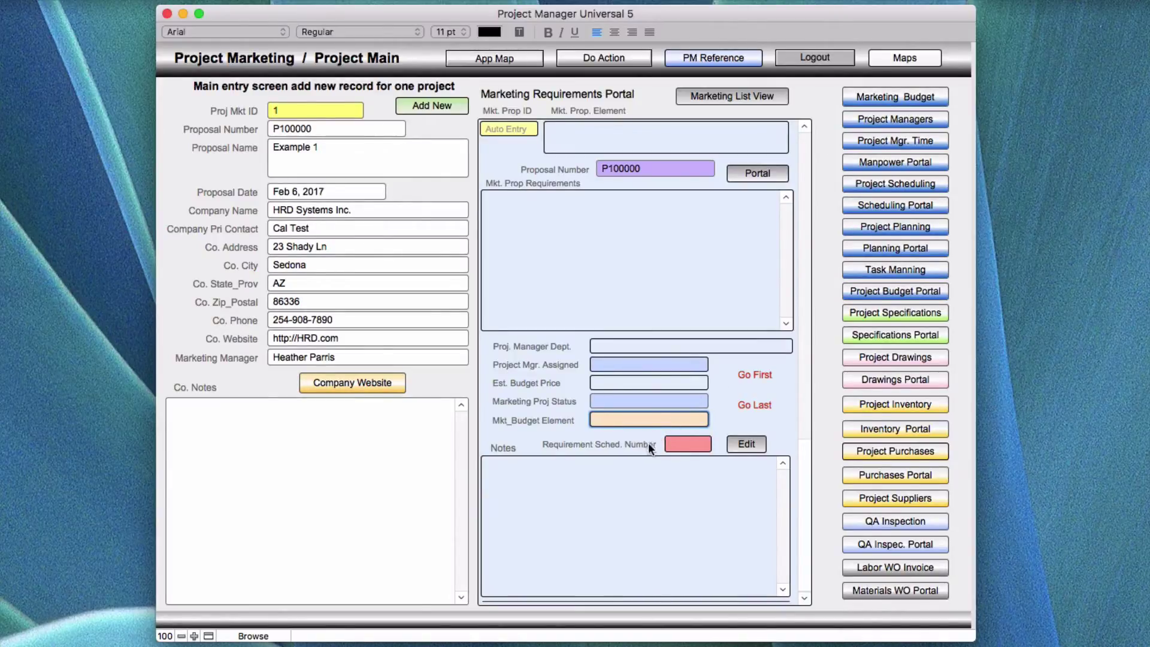
Open the Requirement Schedule Numbers screen from the blank requirement and add a record with REQ ID 1.1.1
click(681, 444)
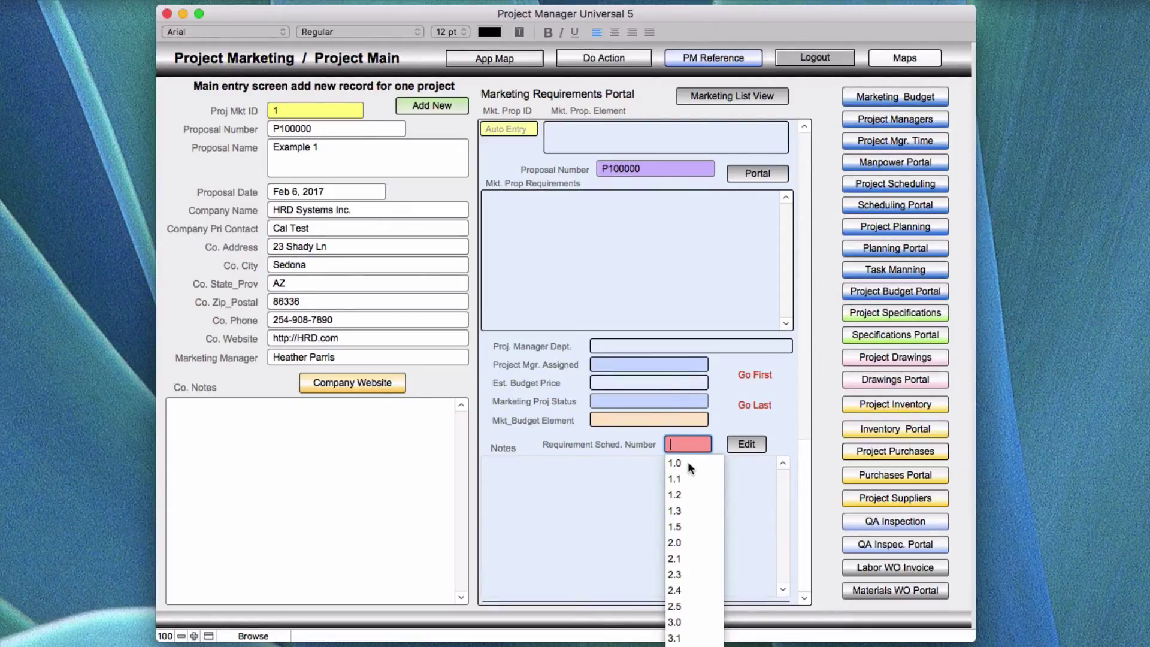
click(626, 490)
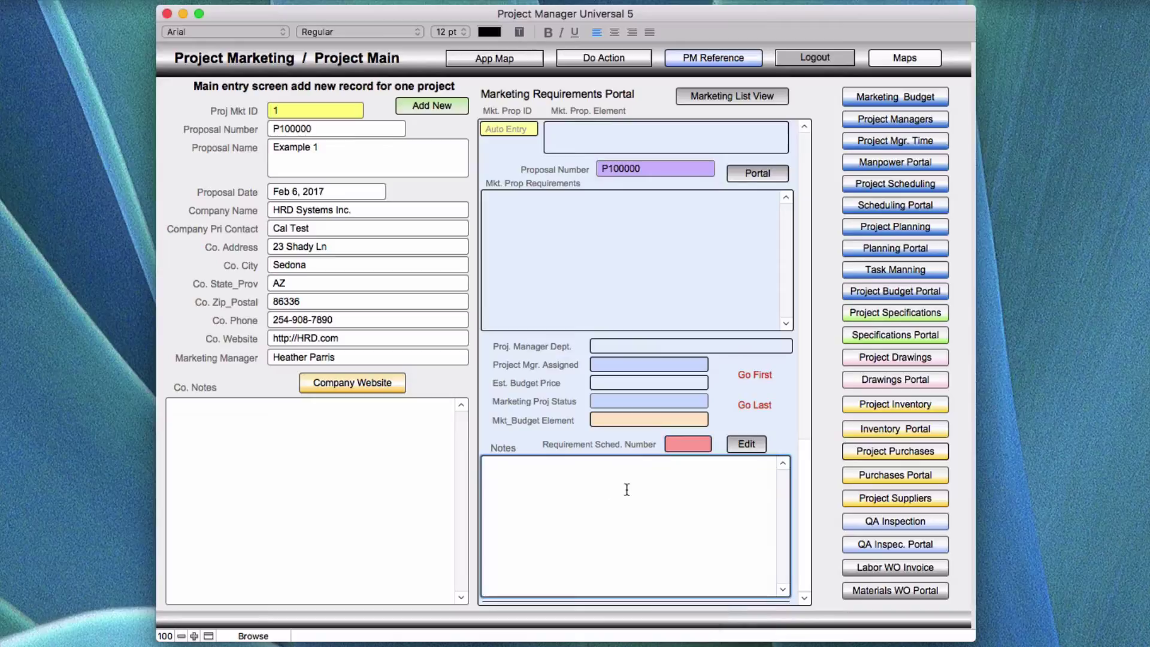
click(742, 443)
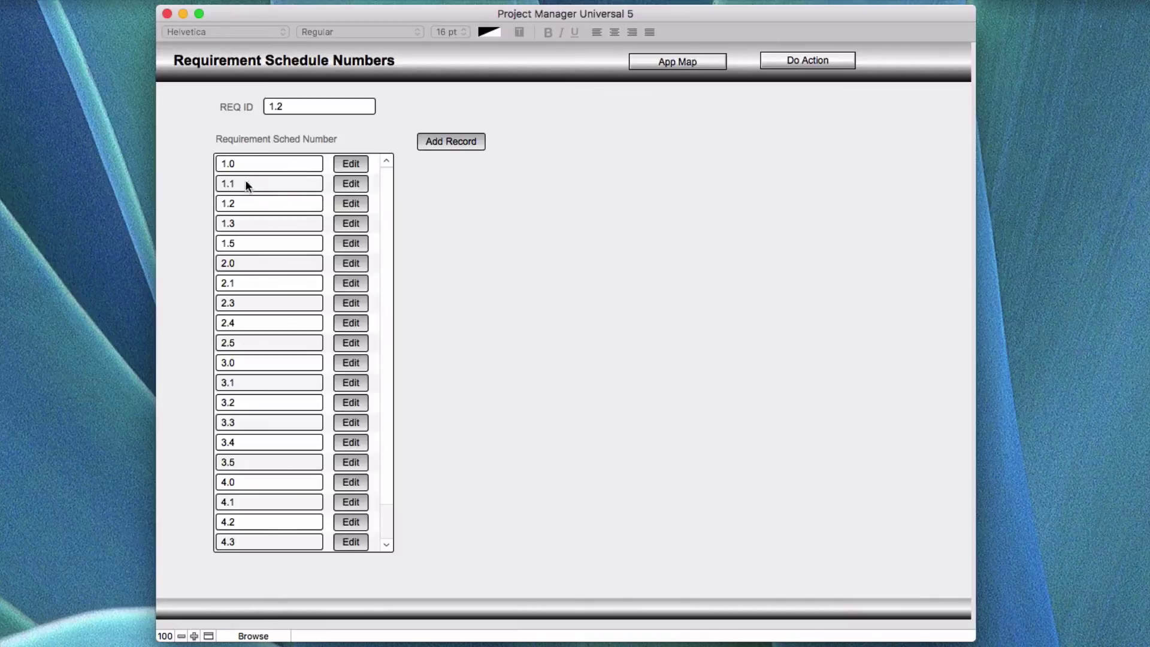
click(446, 142)
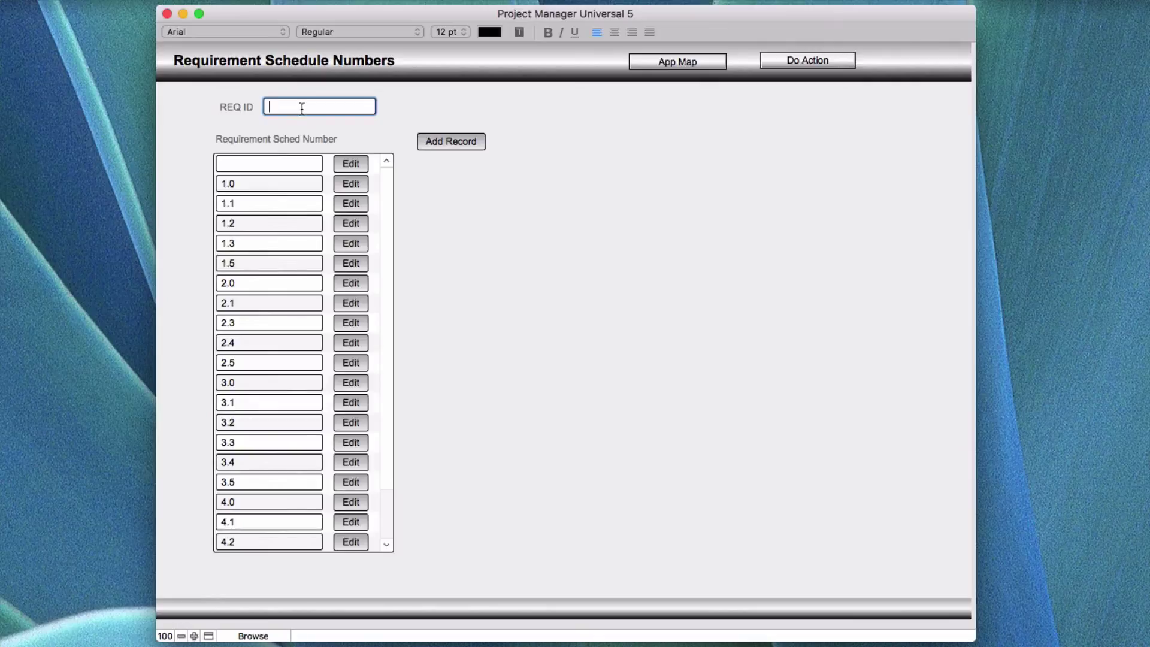
text(1.1.1)
click(439, 224)
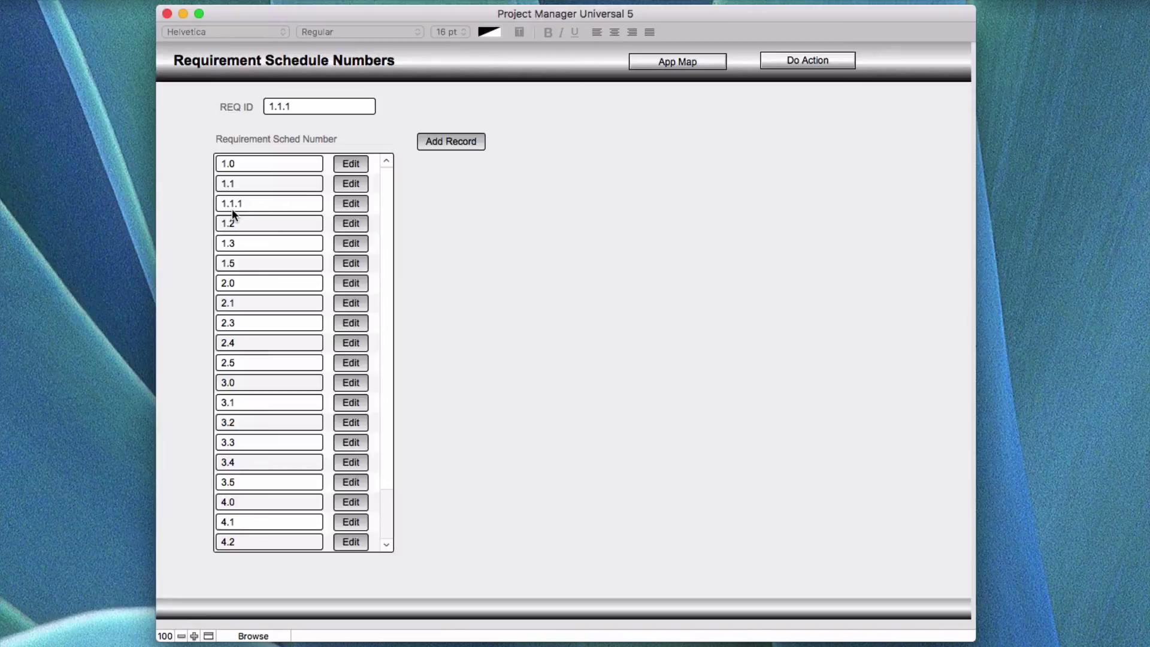
Bring up the 1.1.1 and 1.1 schedule number records for editing and look through the full number list
click(350, 205)
click(345, 180)
scroll(382, 390, down, 3)
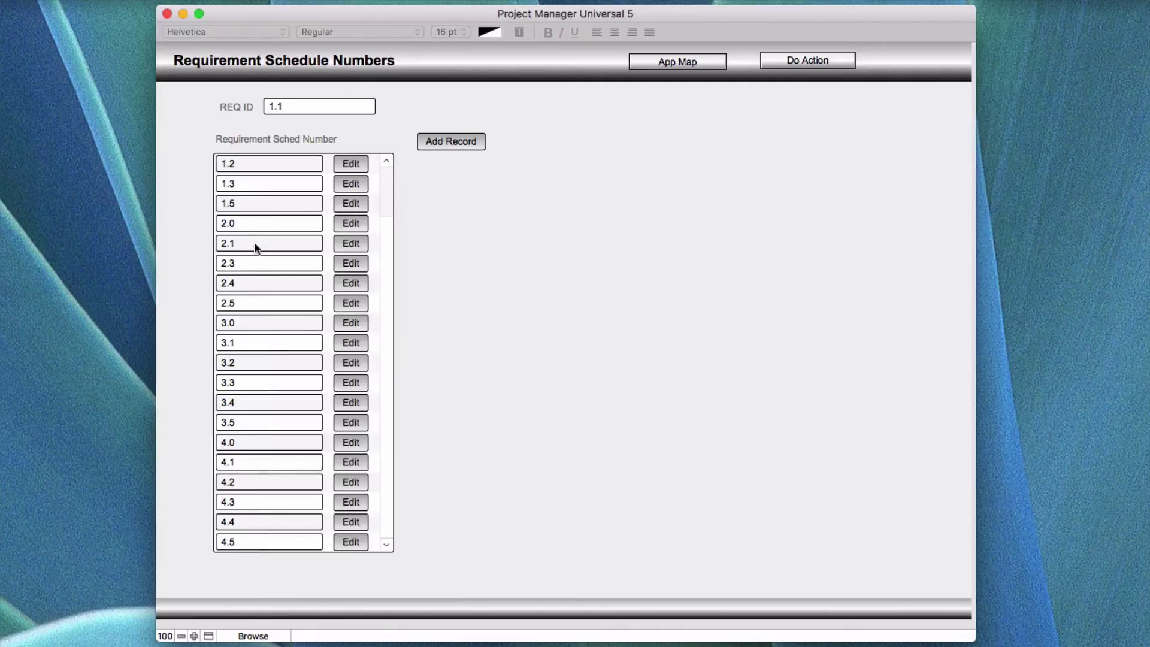
scroll(245, 223, up, 3)
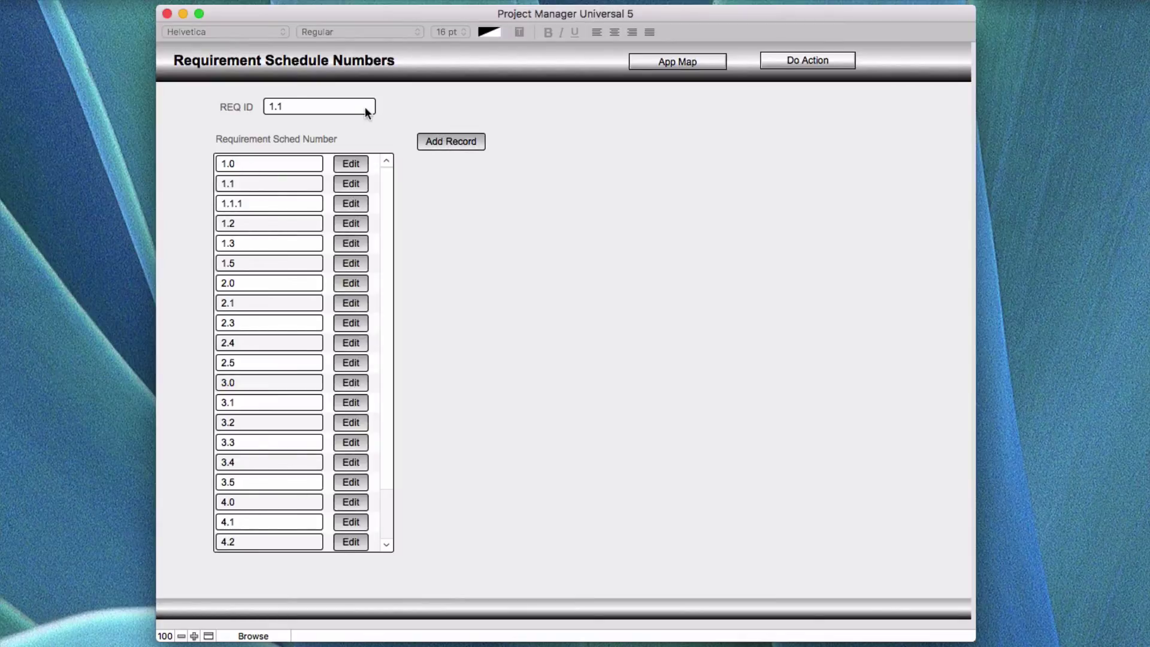
Return to the Project Marketing screen through the App Map and review requirements 1.0 and 1.2 in the portal
click(675, 61)
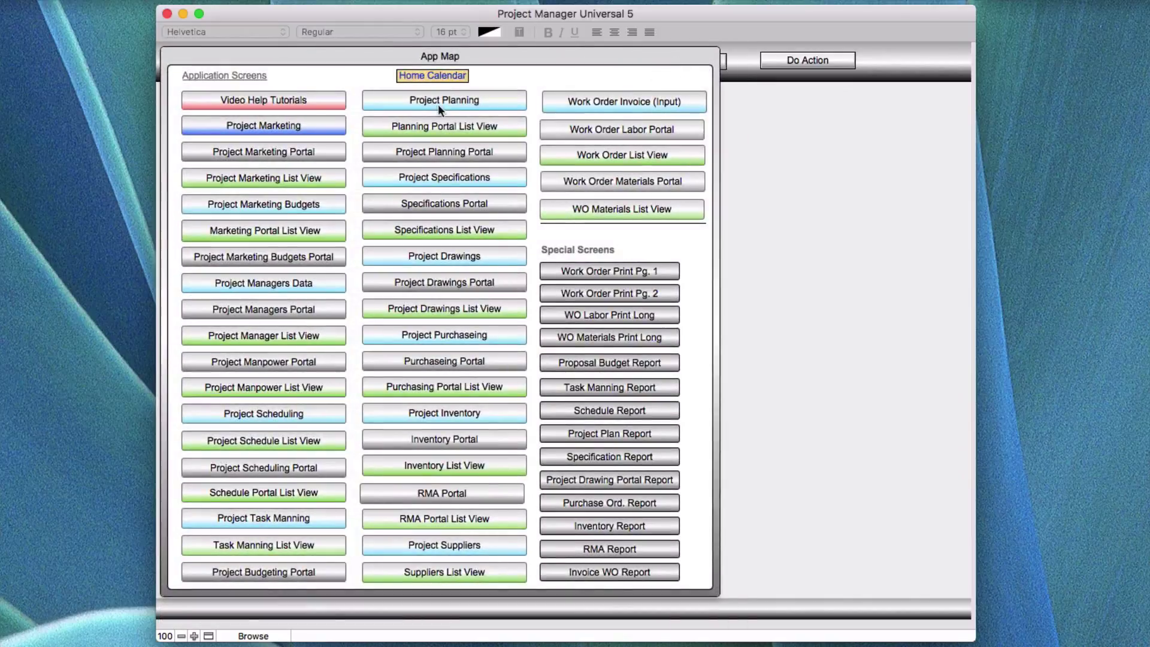
click(264, 125)
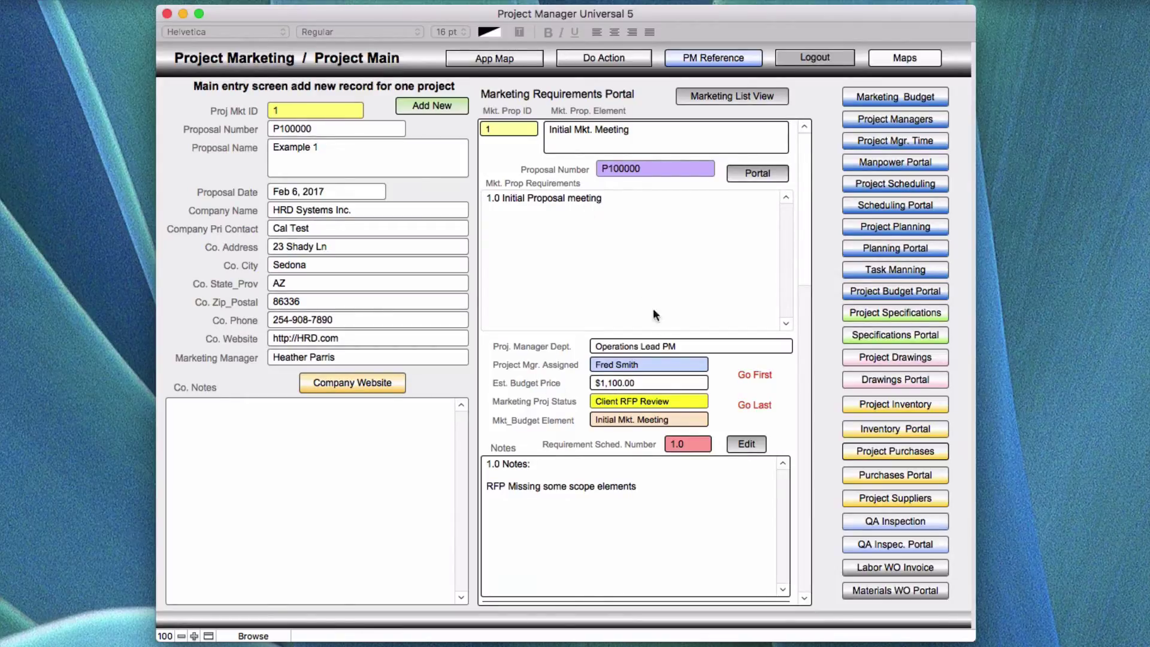
scroll(719, 350, down, 5)
scroll(720, 340, down, 2)
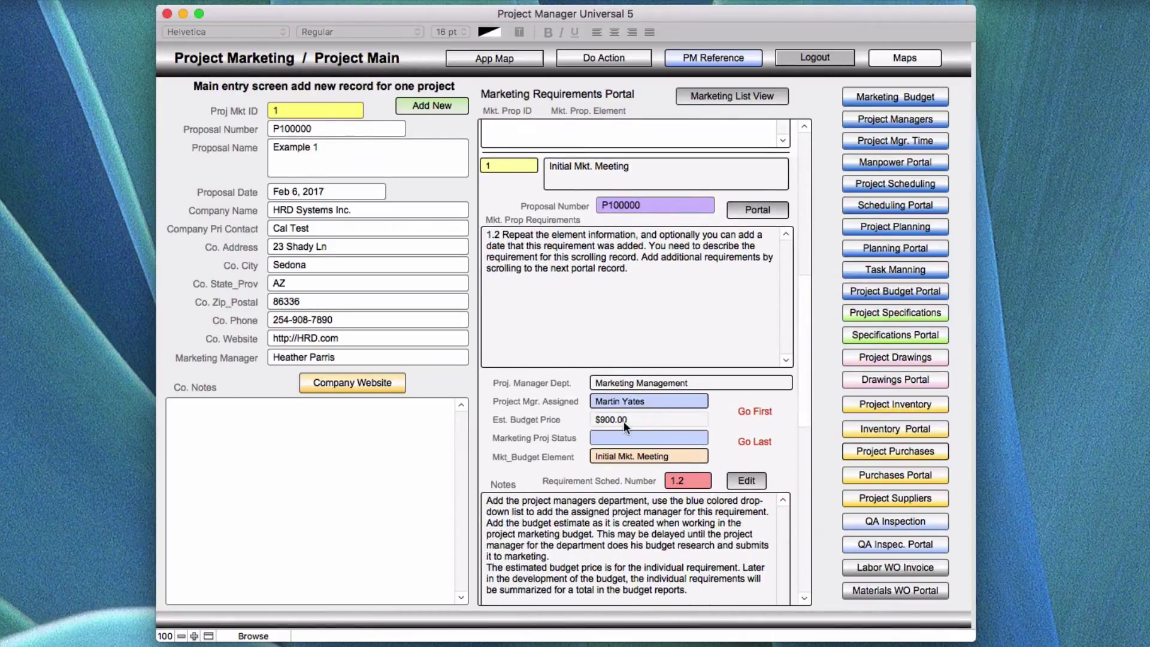
scroll(632, 418, up, 6)
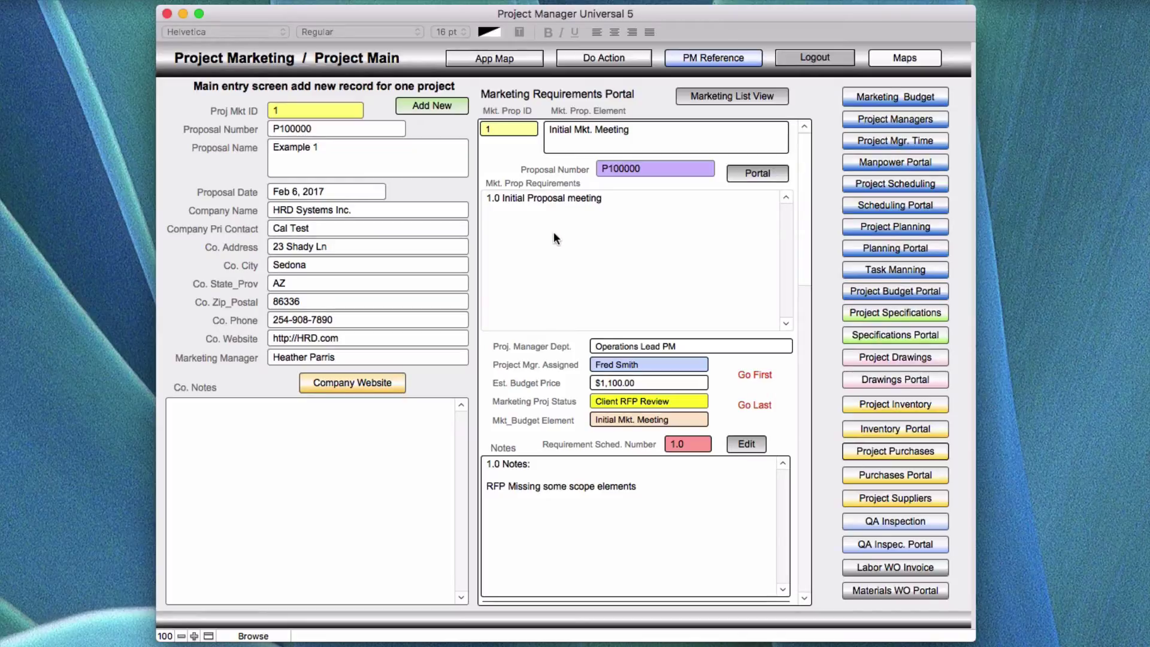
Examine the assigned manager, estimated budget price and status fields of requirements 1.0 and 1.2
scroll(558, 335, down, 1)
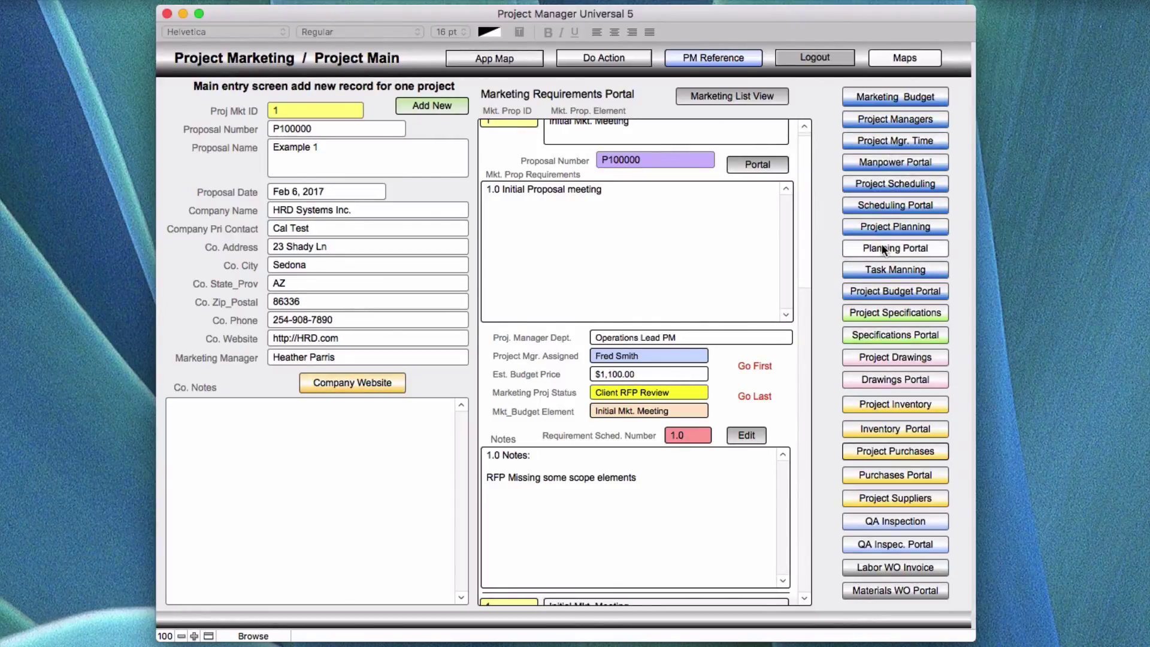
click(878, 270)
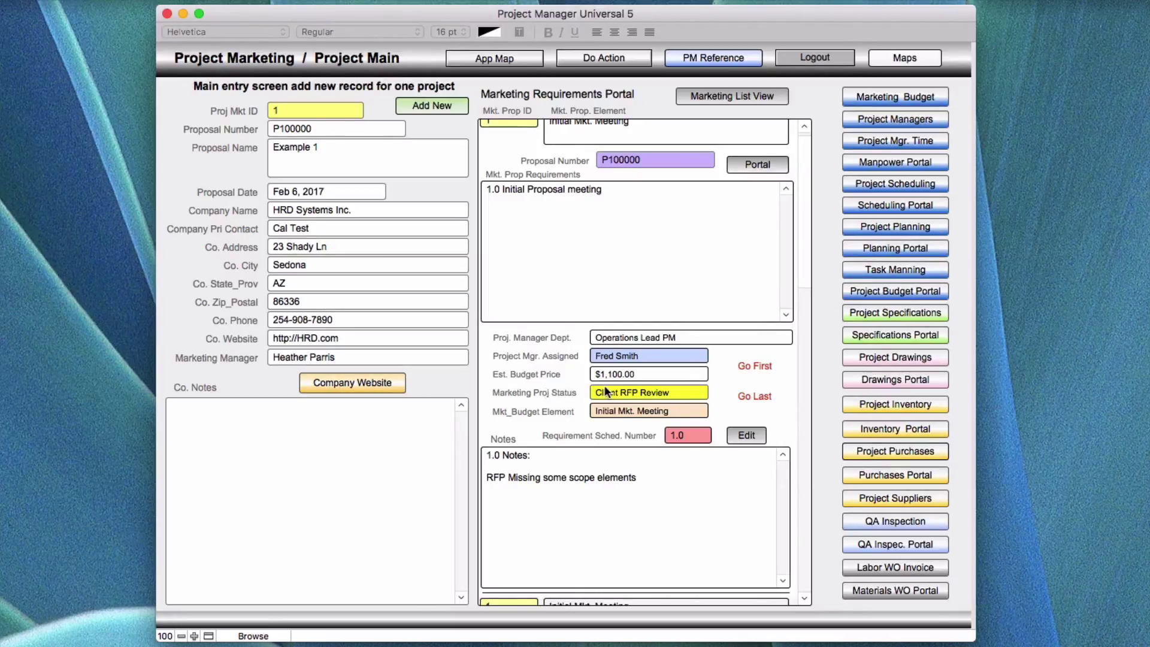
scroll(607, 391, down, 5)
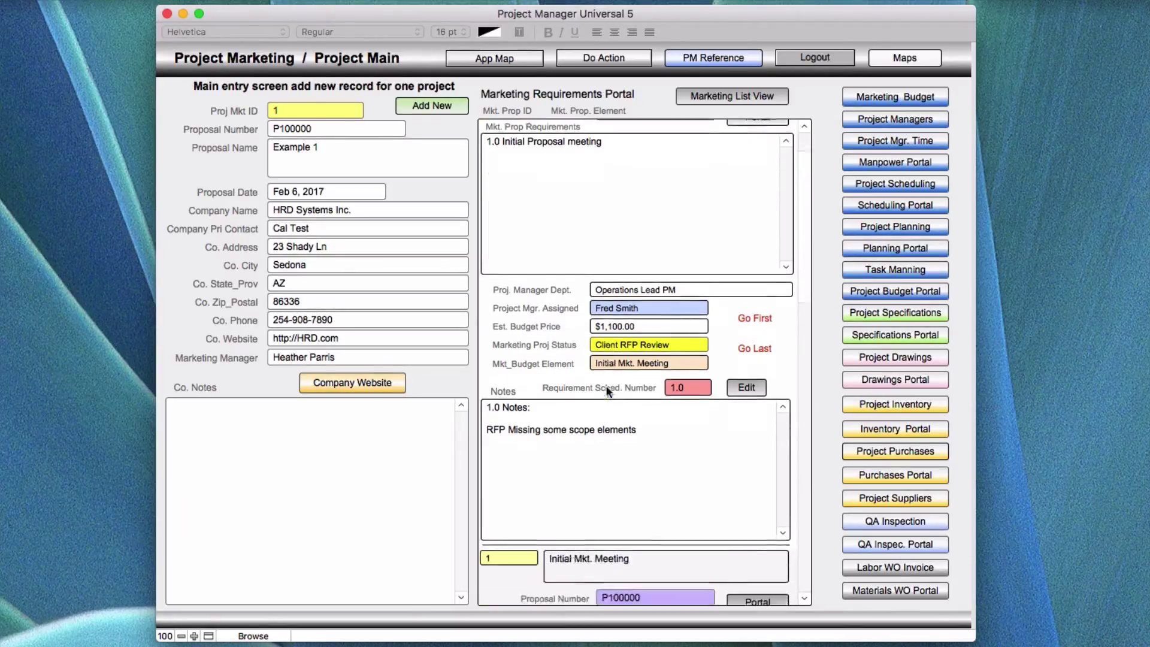
scroll(605, 385, down, 2)
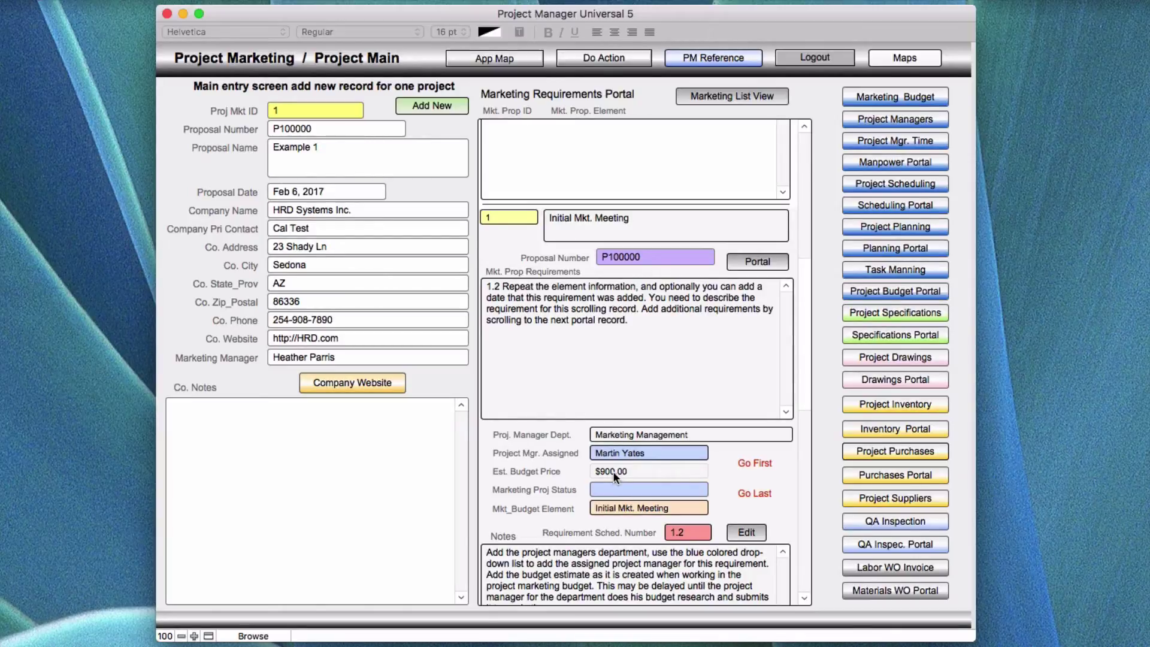
click(653, 470)
scroll(619, 472, up, 5)
scroll(620, 472, up, 4)
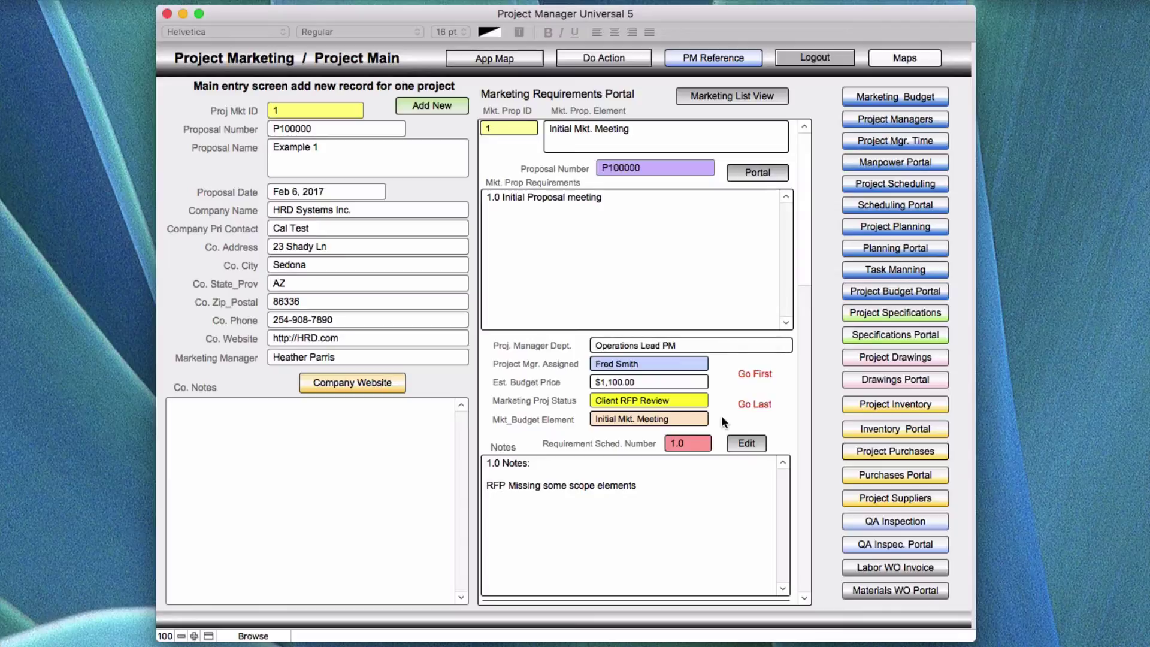
Look through the Marketing Requirements Portal from requirement 1.0 past requirement 1.2 to the blank entry row and back
scroll(721, 415, down, 2)
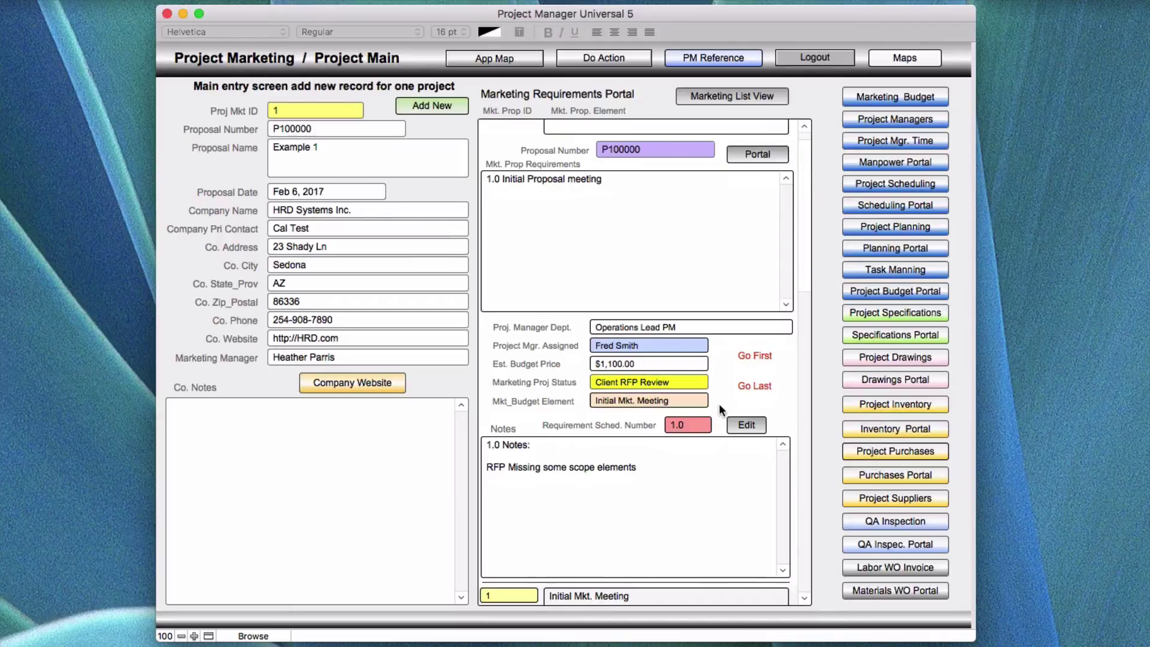
scroll(719, 403, down, 3)
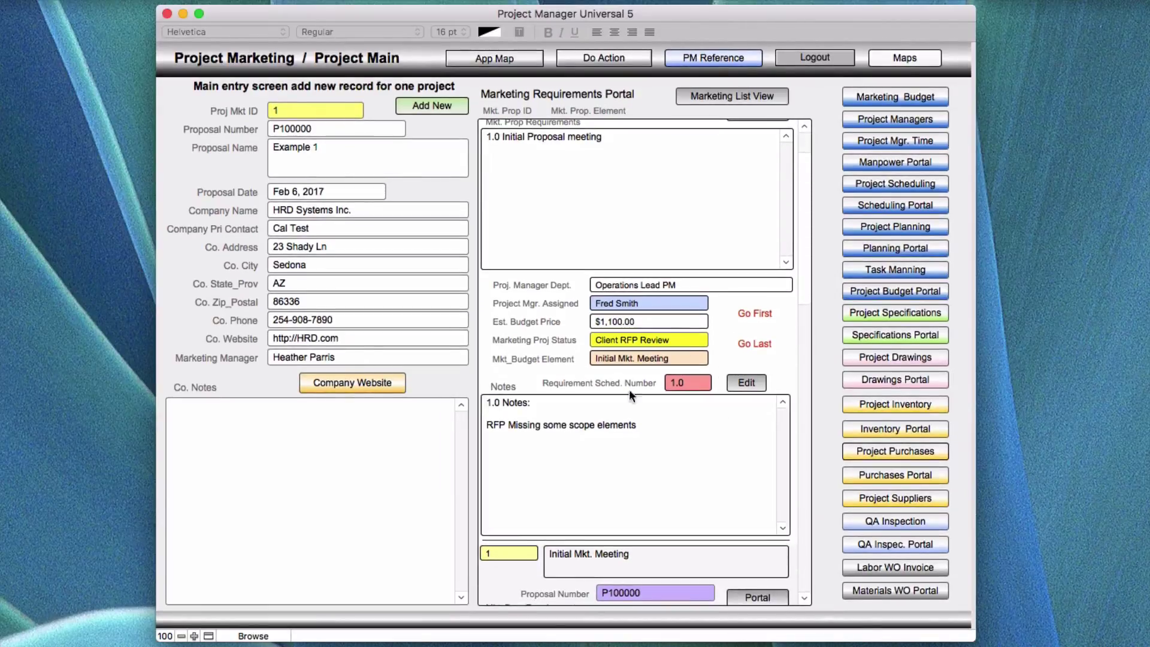
scroll(709, 420, up, 1)
scroll(709, 420, up, 3)
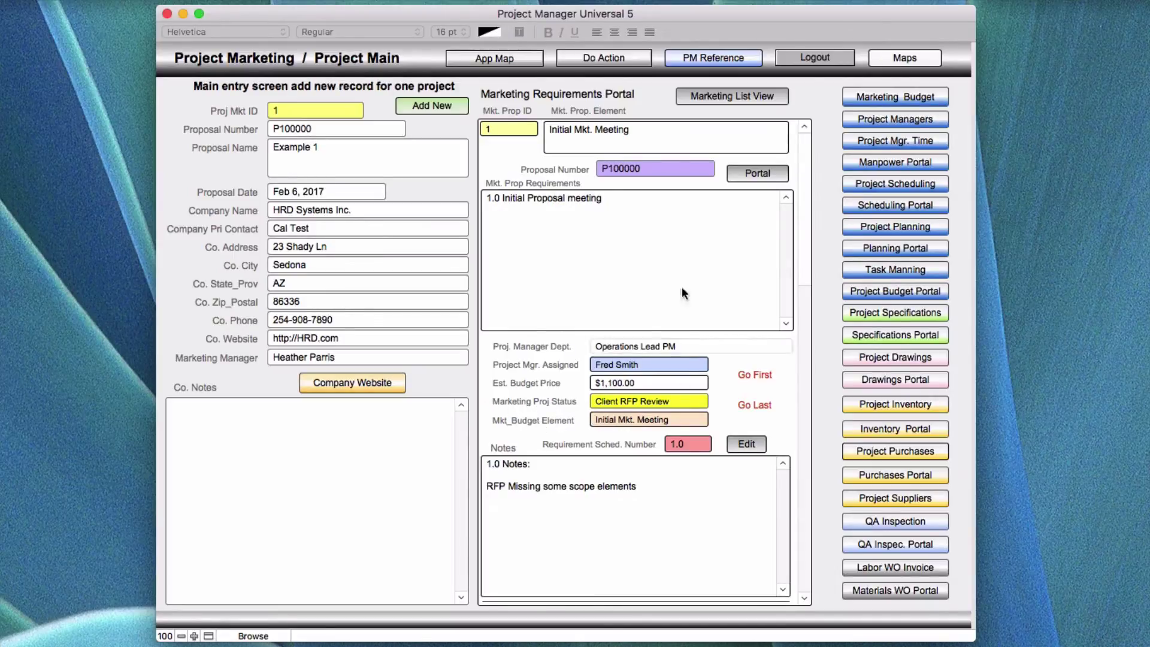
scroll(694, 505, down, 5)
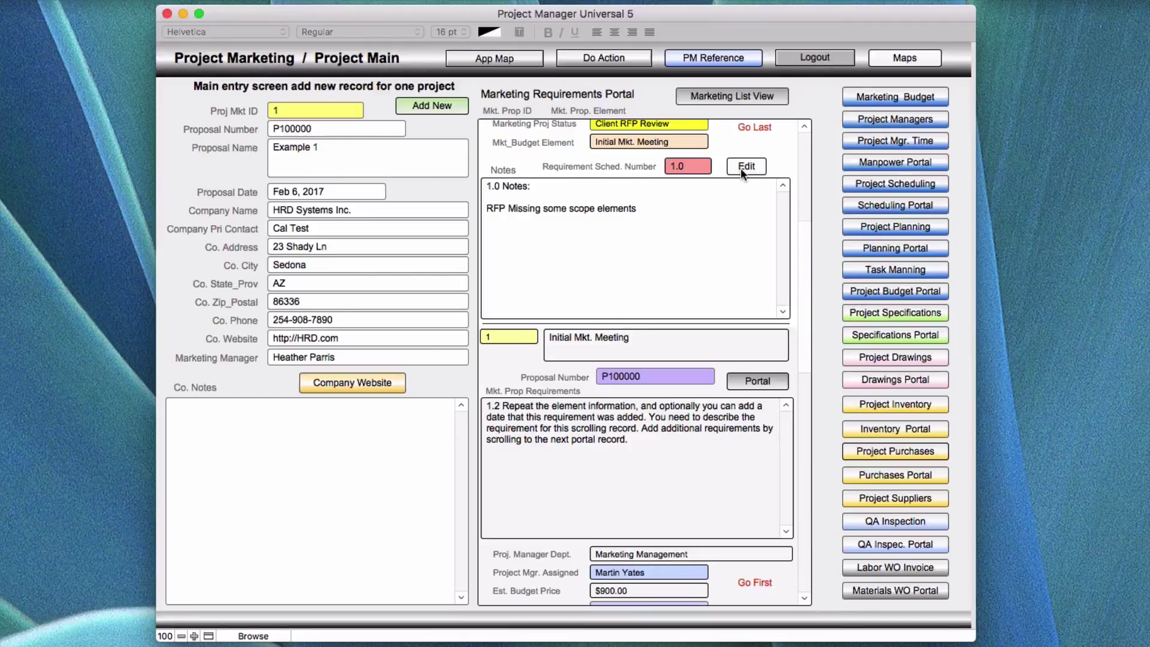
scroll(666, 338, down, 4)
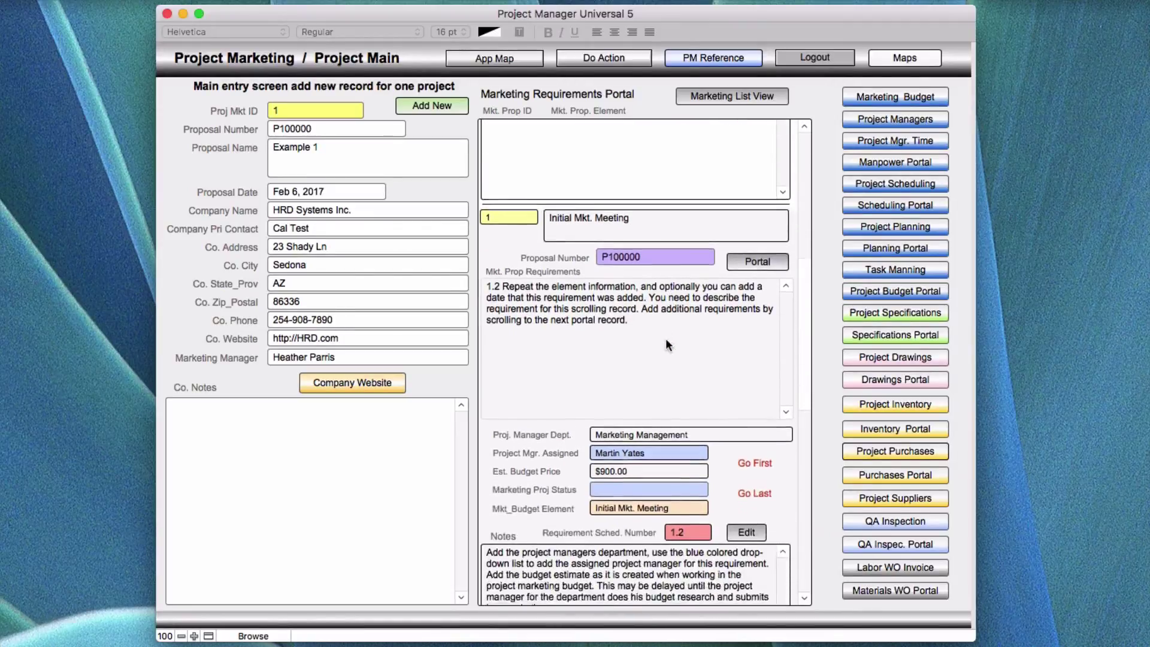
scroll(666, 339, down, 5)
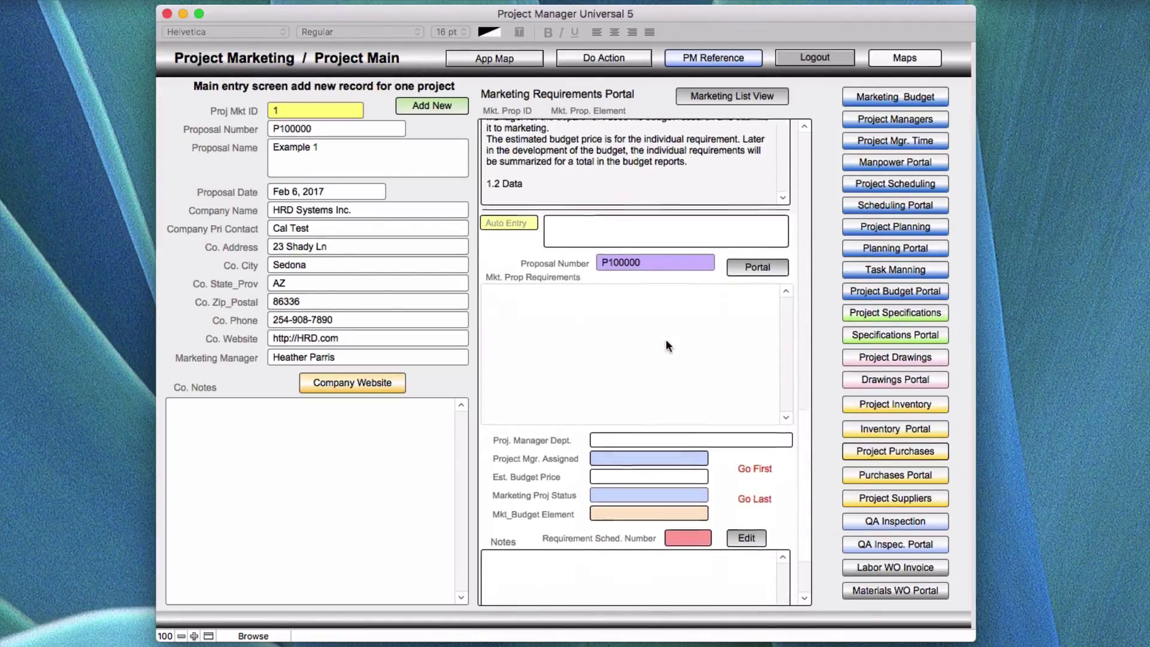
scroll(666, 342, down, 3)
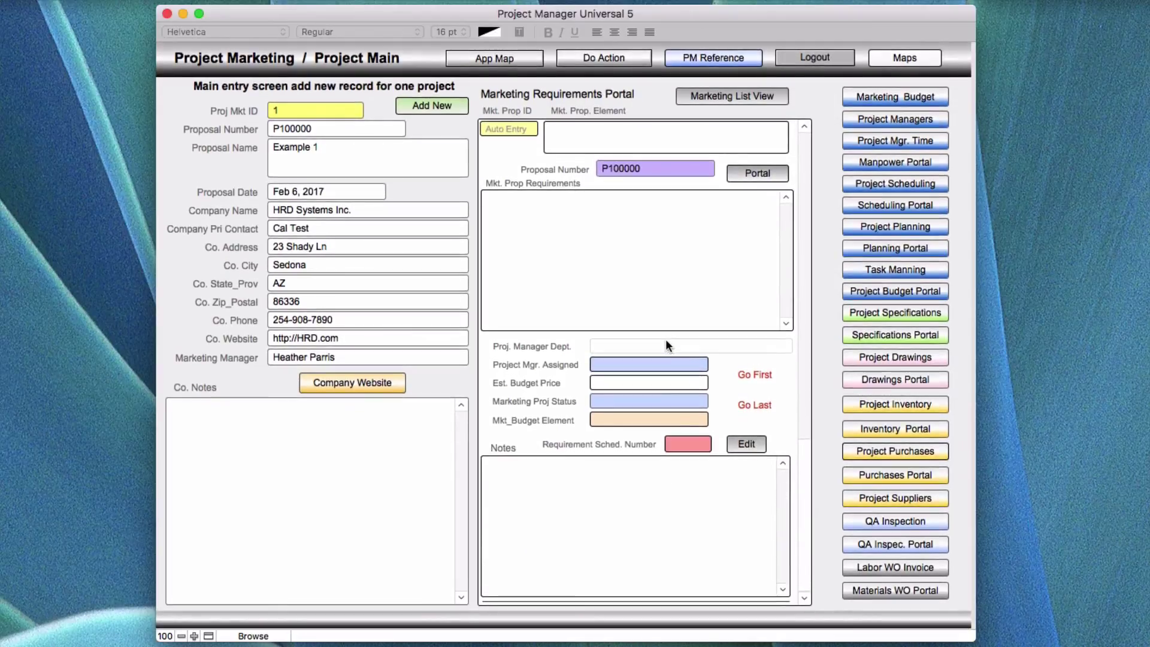
scroll(666, 339, up, 12)
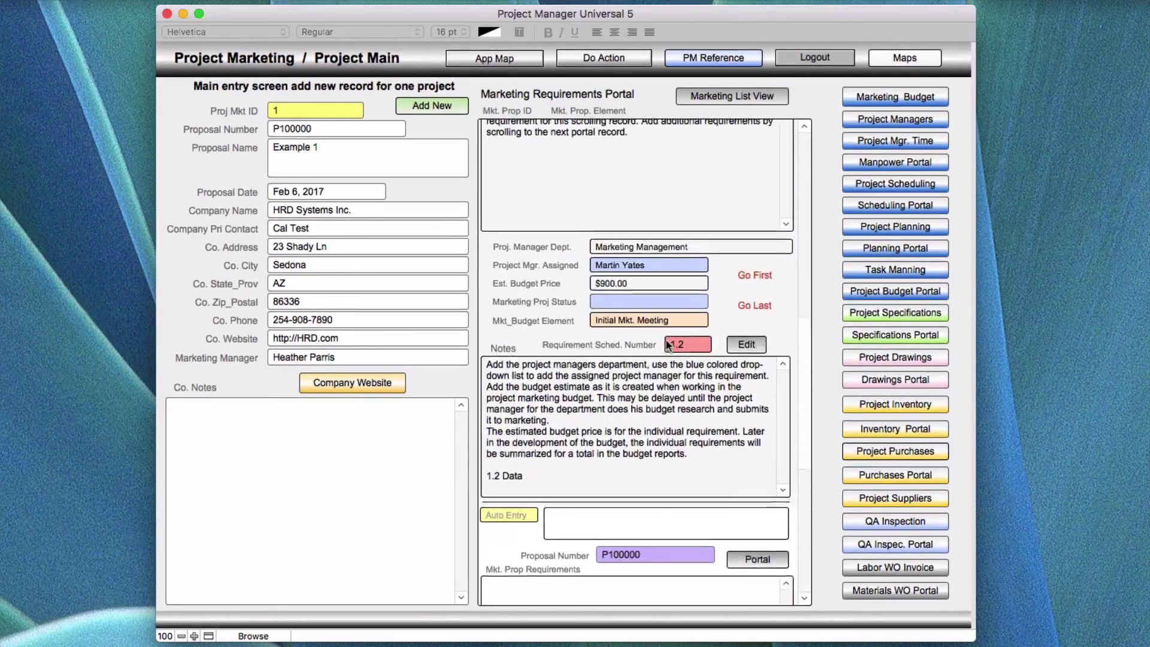
Examine requirement 1.0's proposal text and notes, the 1.2 record below it and the blank requirement record in the Marketing Requirements Portal
scroll(666, 339, up, 15)
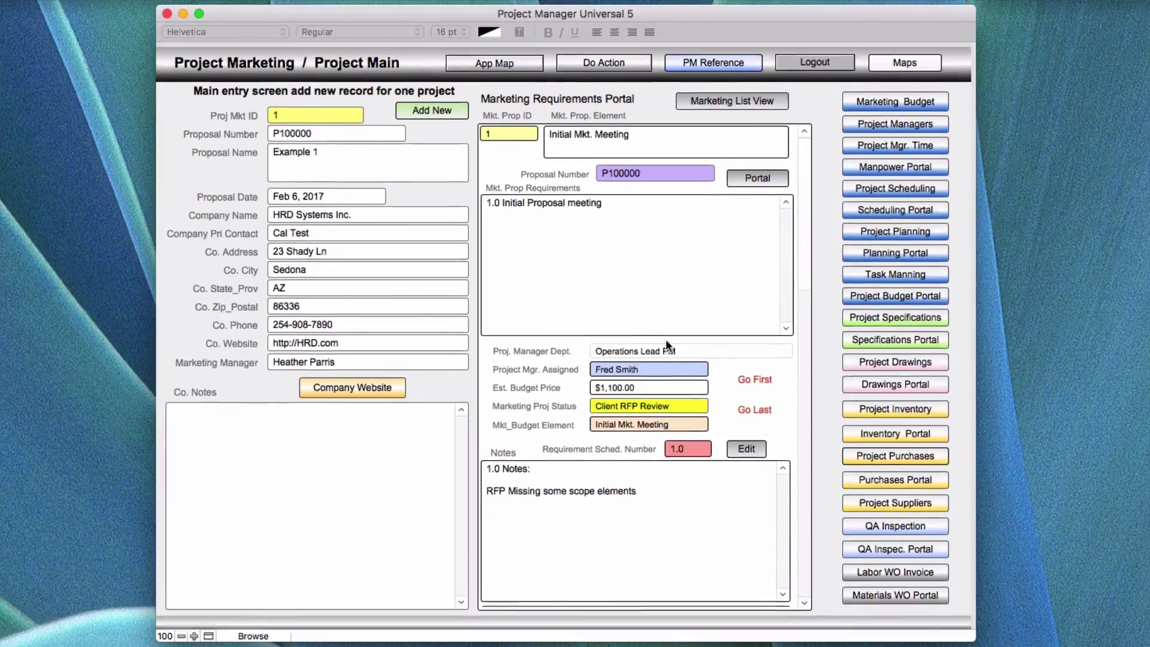
scroll(636, 315, down, 1)
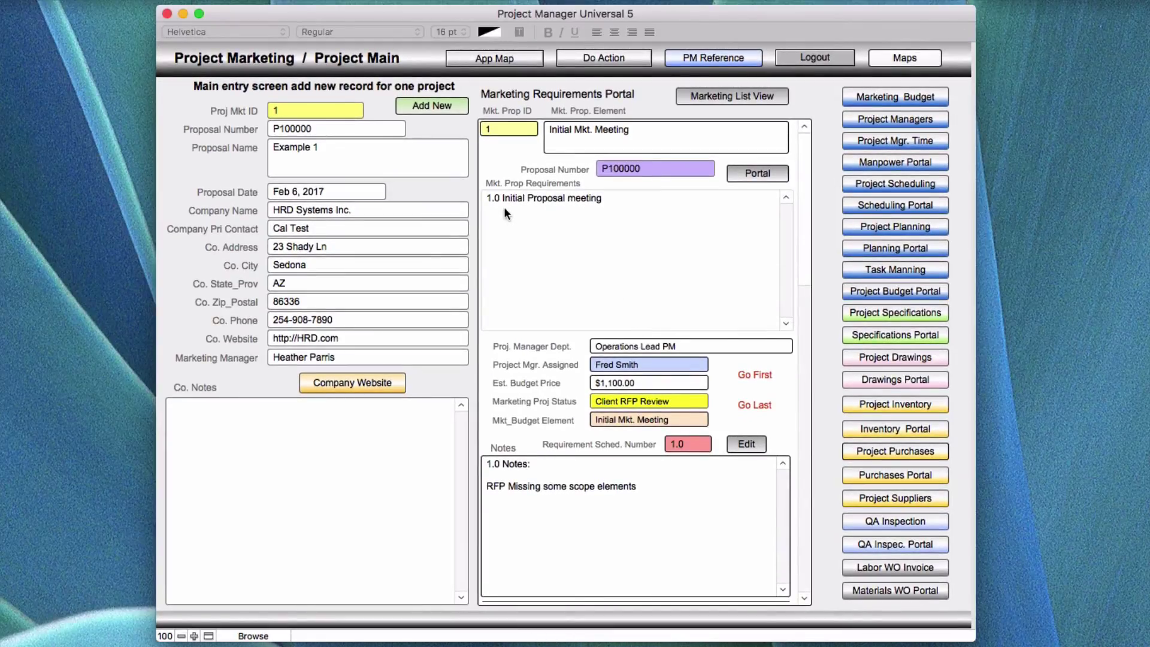
scroll(504, 206, down, 1)
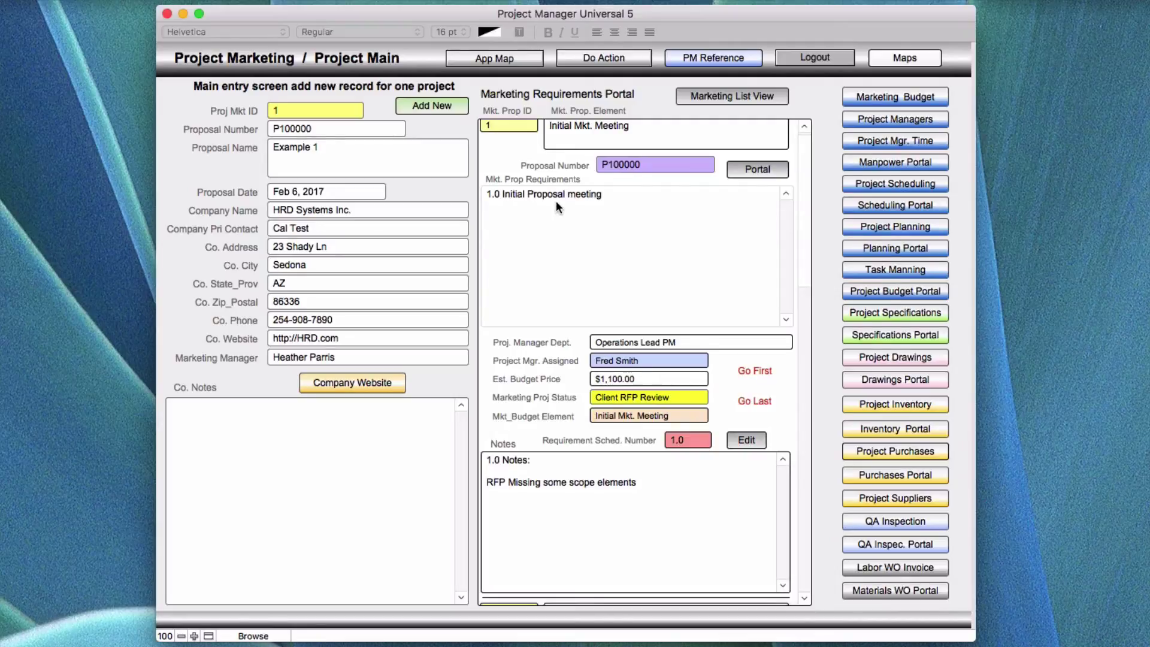
click(508, 187)
scroll(548, 190, up, 1)
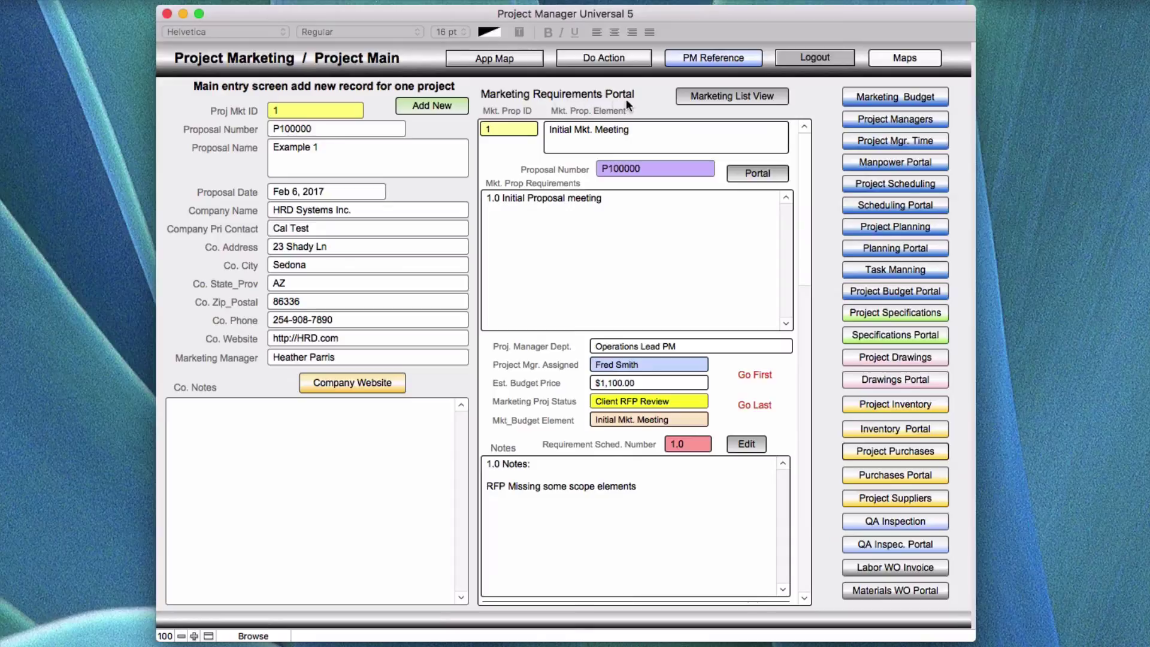
scroll(646, 300, down, 3)
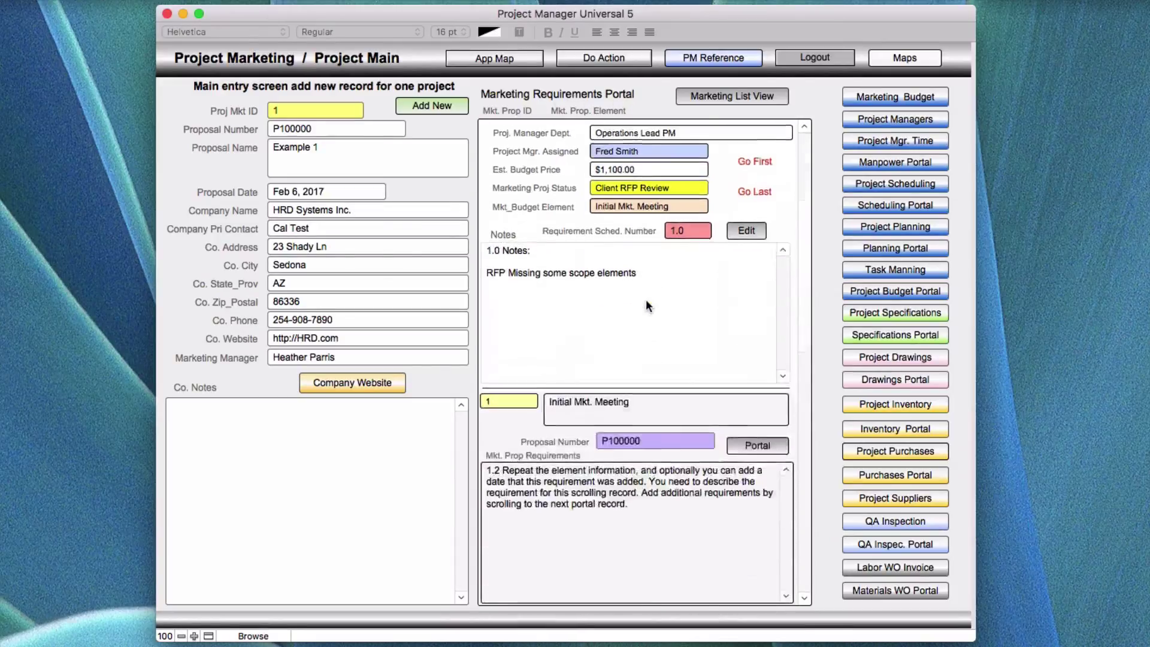
scroll(645, 300, down, 8)
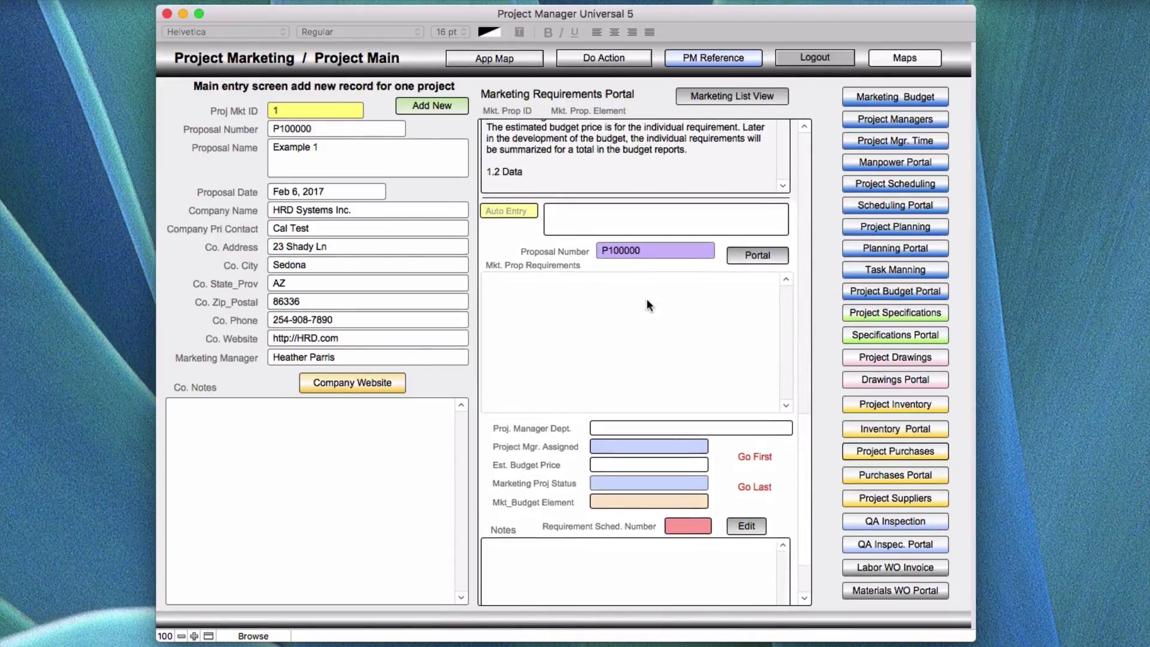
scroll(645, 298, up, 12)
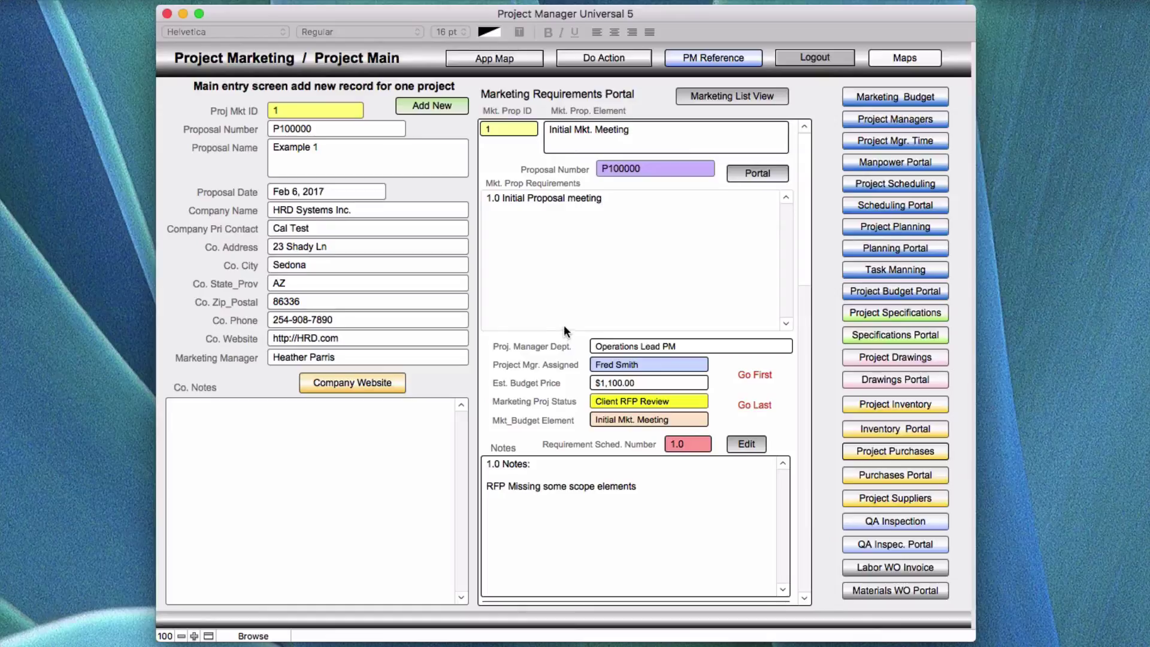
click(682, 325)
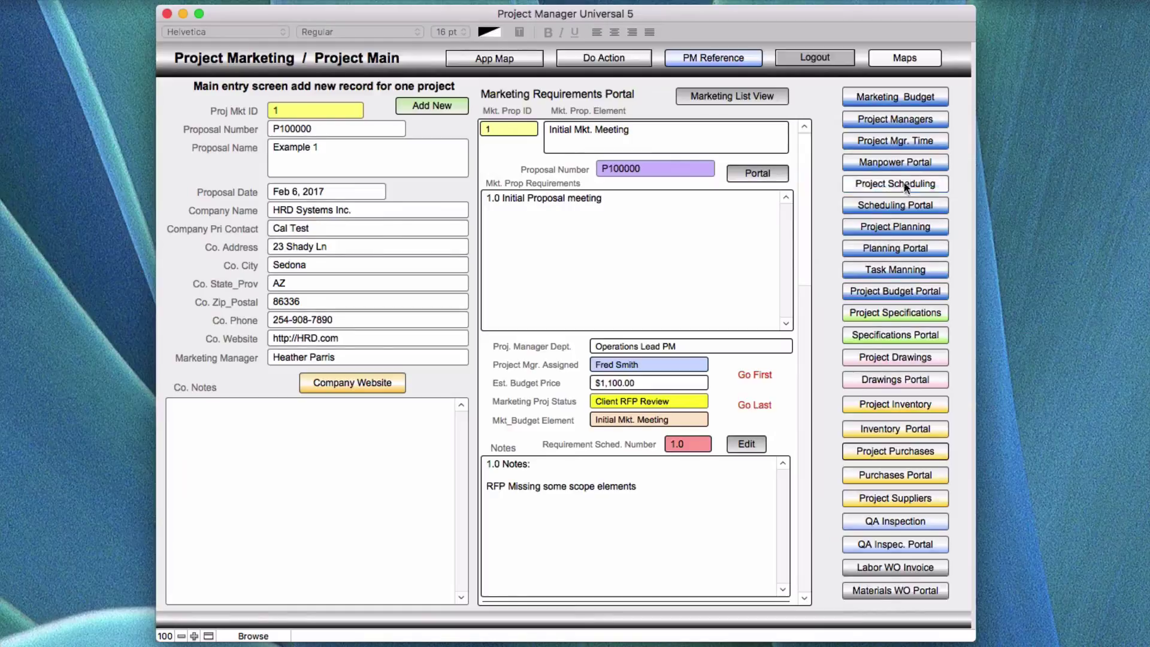
Bring up the marketing budget data and view the schedule number choices for the Initial Mkt. Meeting element
click(890, 97)
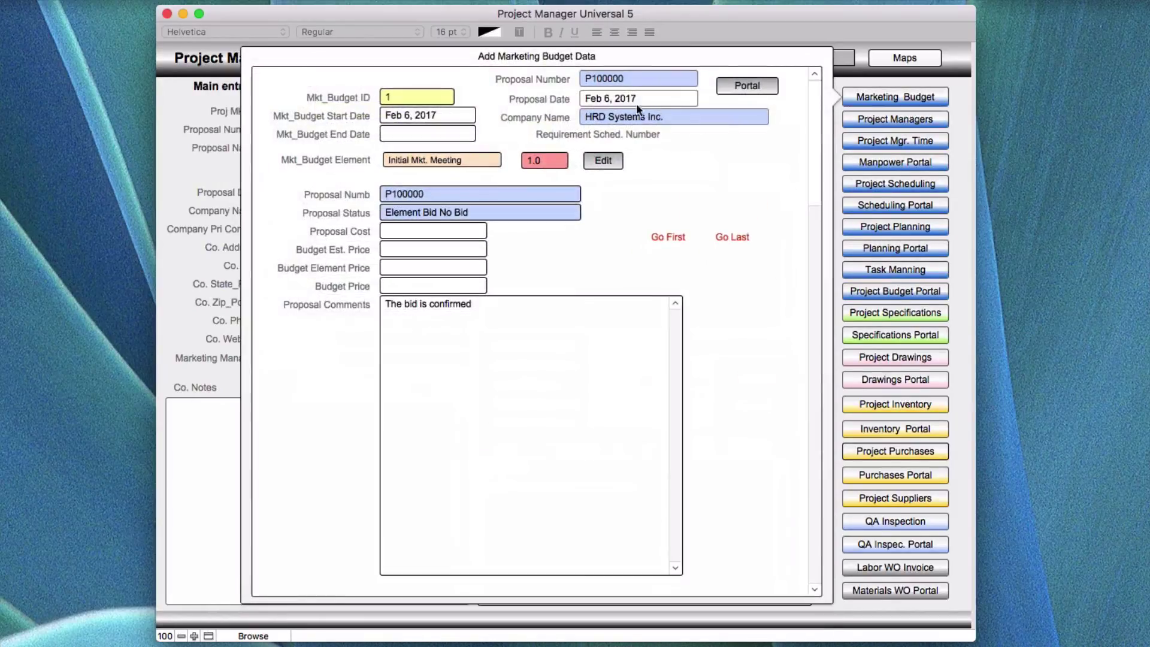
click(470, 160)
click(529, 162)
click(529, 162)
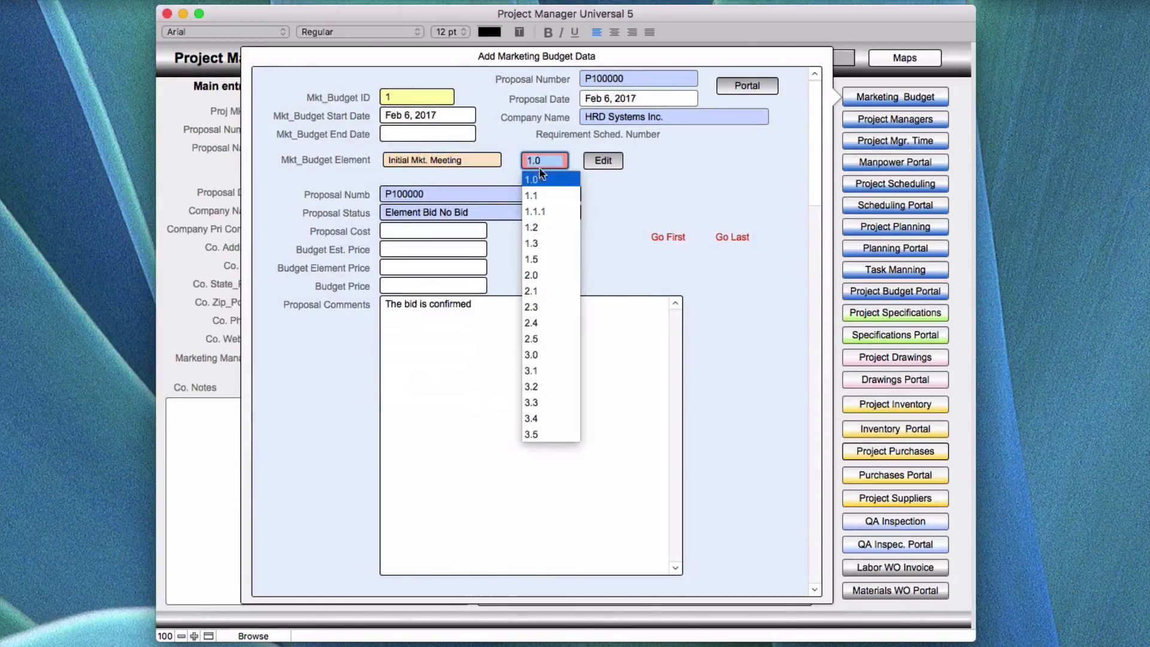
click(675, 191)
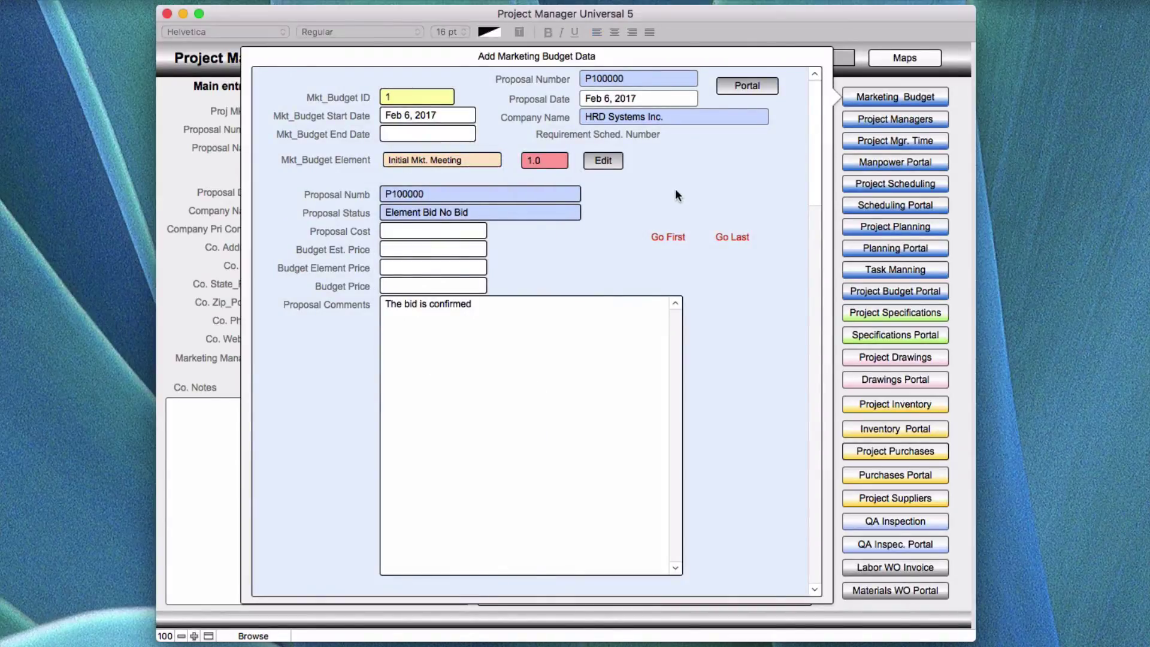
View the proposal choices available for the Proposal Numb field of the first marketing budget record
click(612, 77)
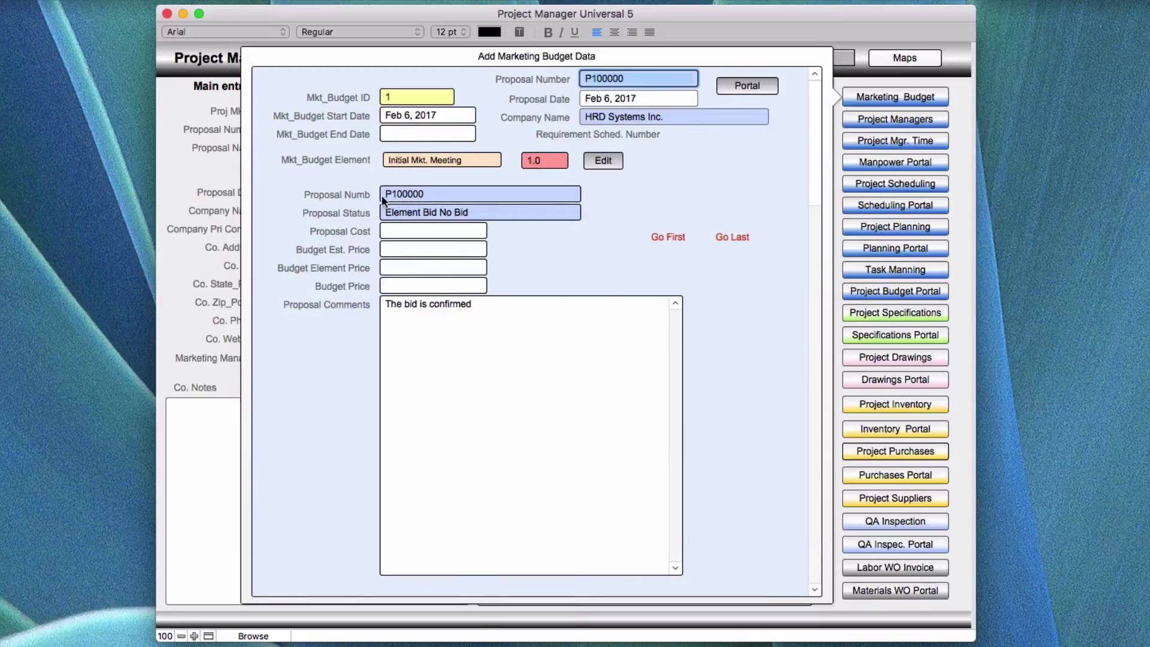
click(427, 193)
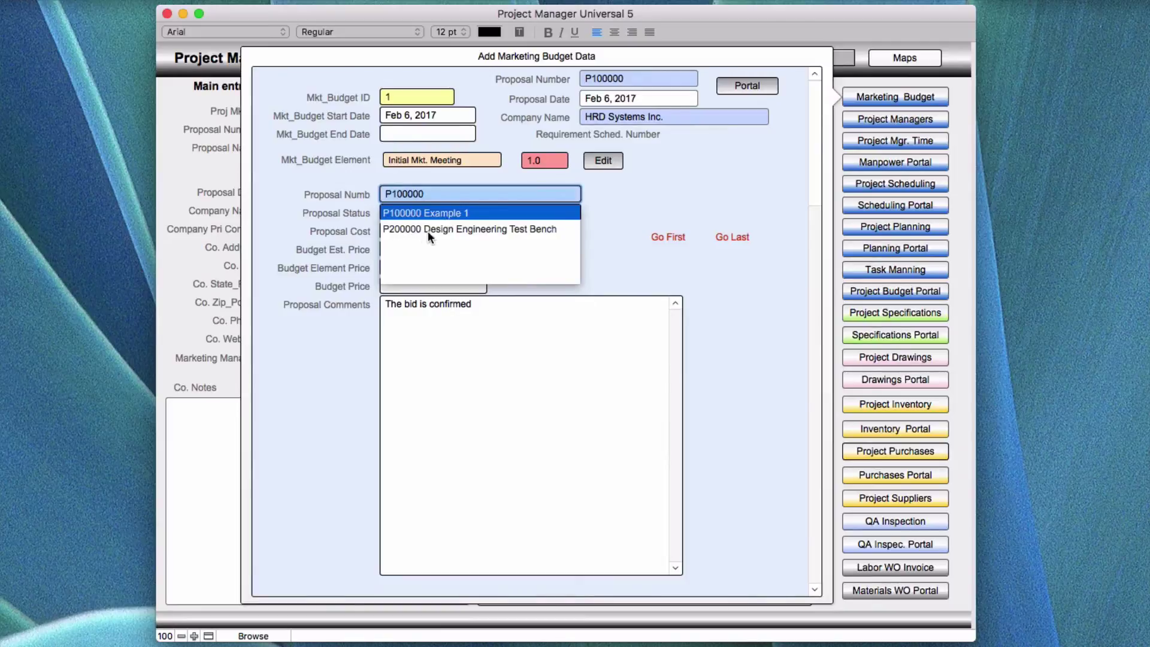
click(619, 243)
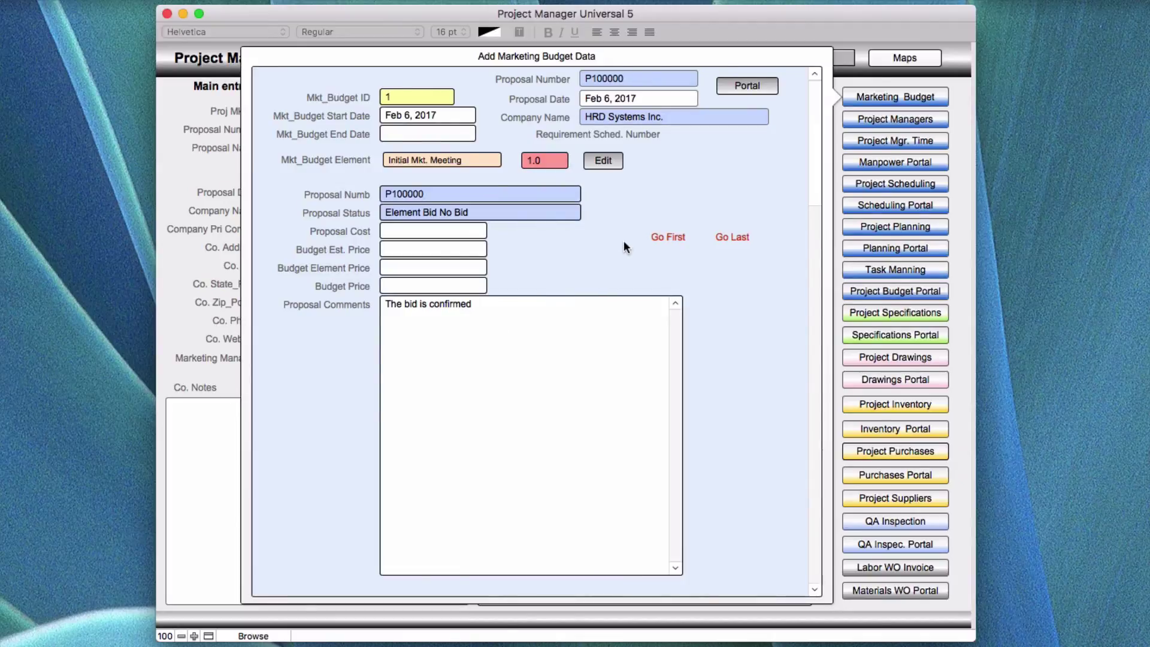
Look through the Initial Mkt. Meeting and Budget Estimating budget records, and close the marketing budget data
scroll(680, 268, down, 10)
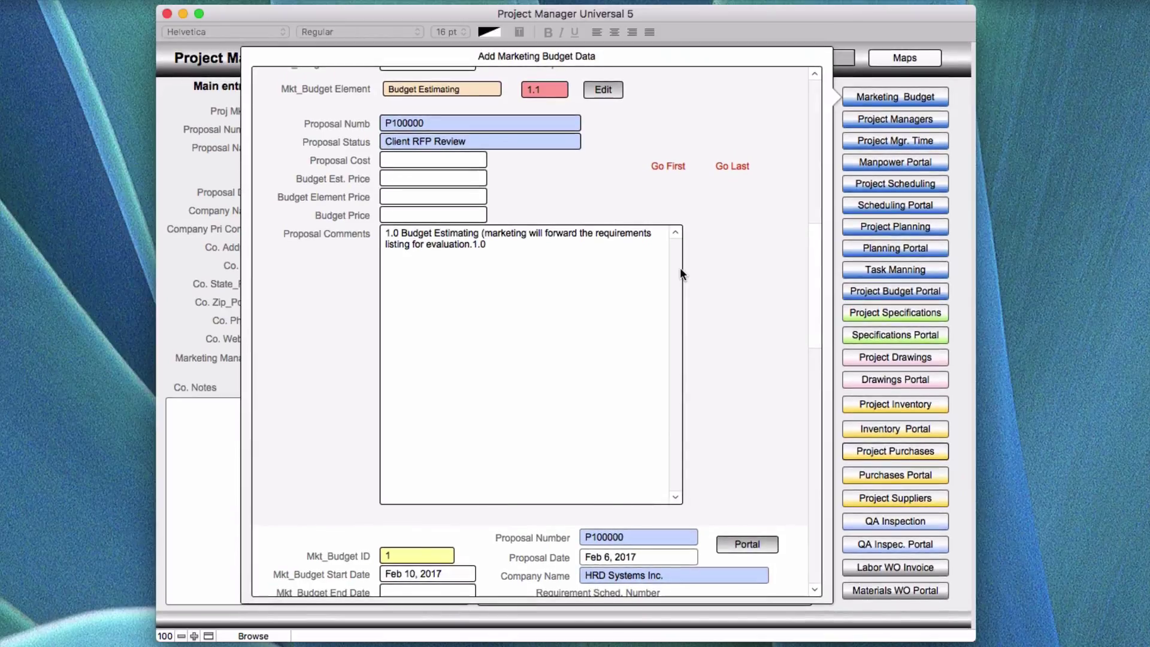
scroll(680, 268, up, 3)
scroll(681, 267, up, 3)
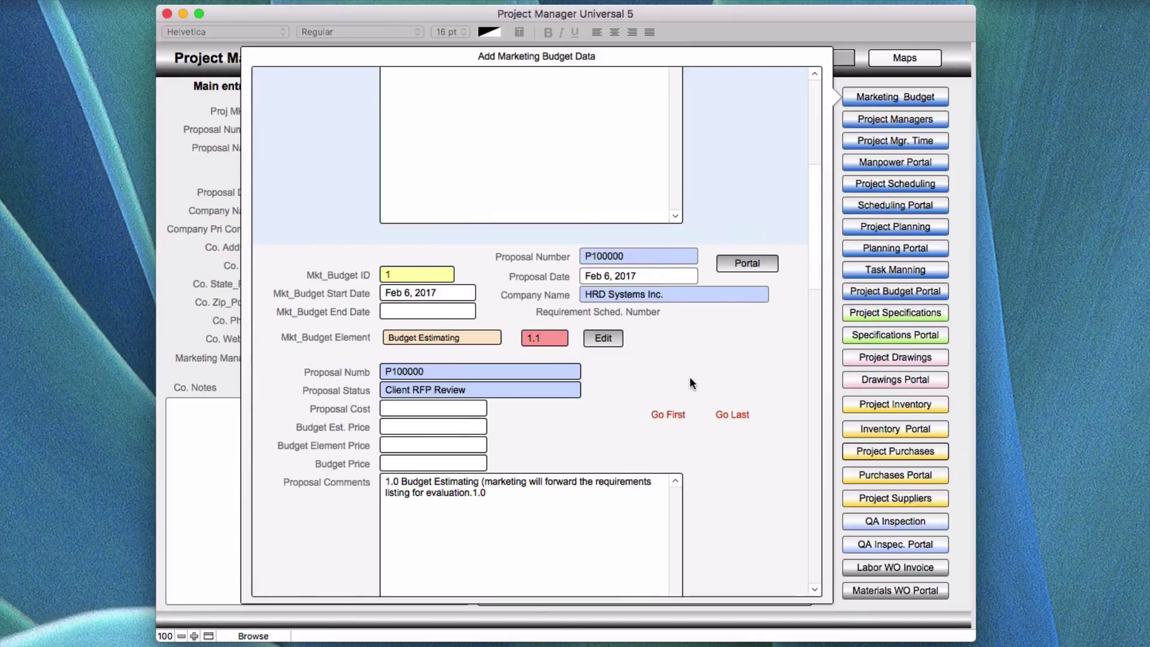
scroll(690, 376, up, 8)
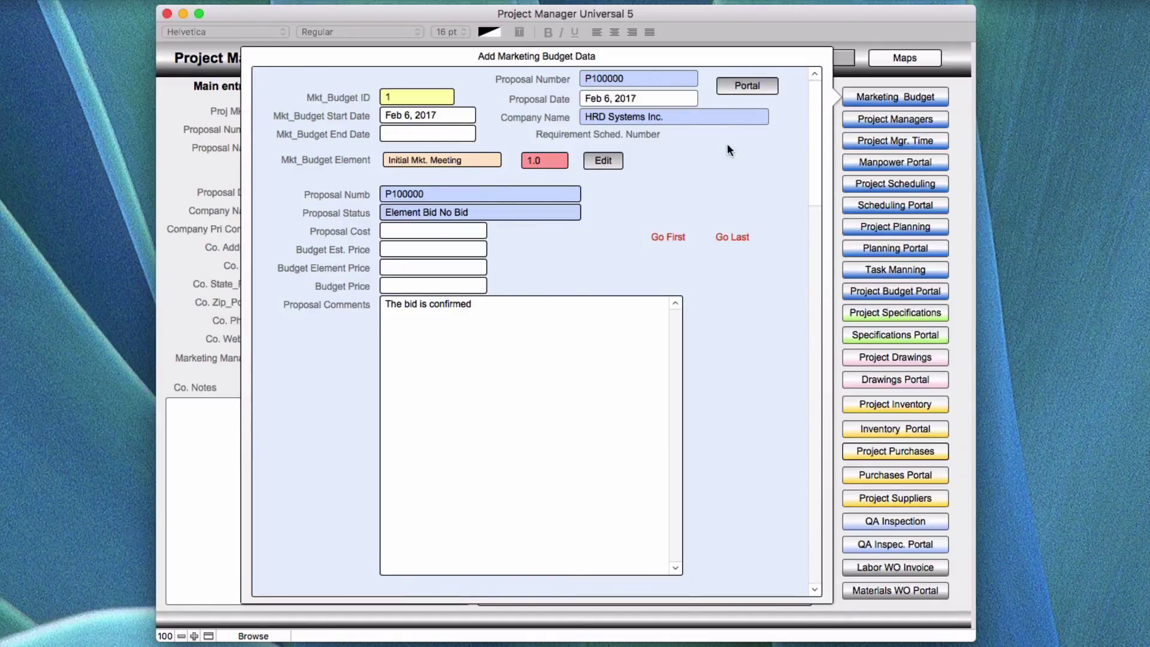
click(853, 82)
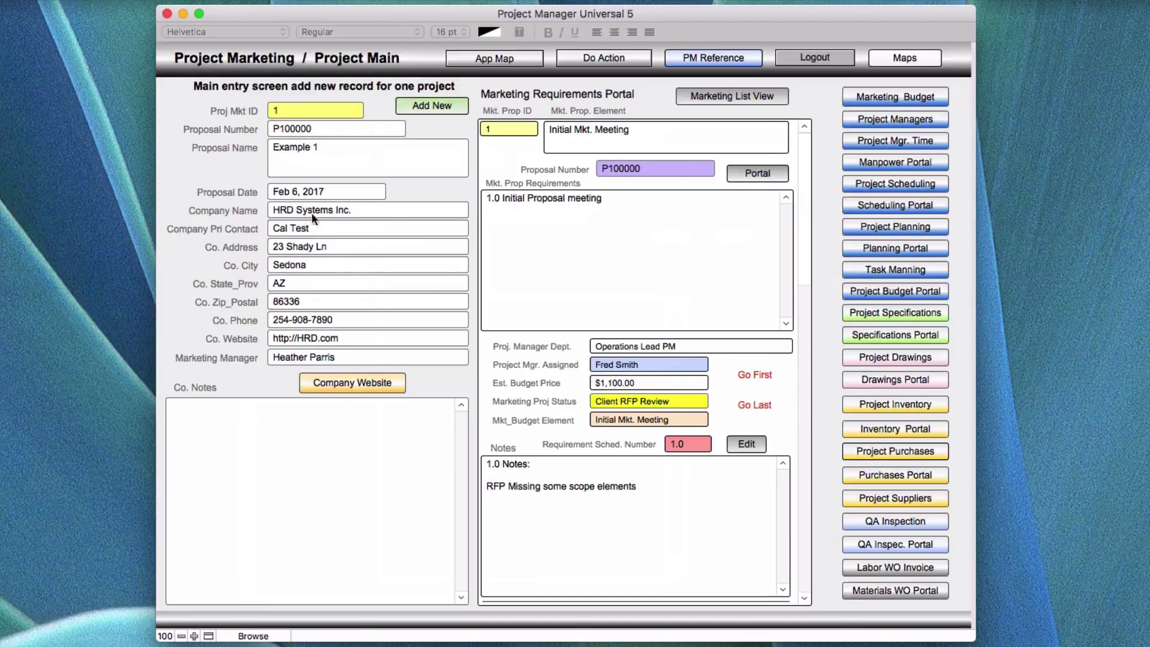
View the company's address on the map in satellite imagery, check the suggested address matches, and close the map
click(902, 58)
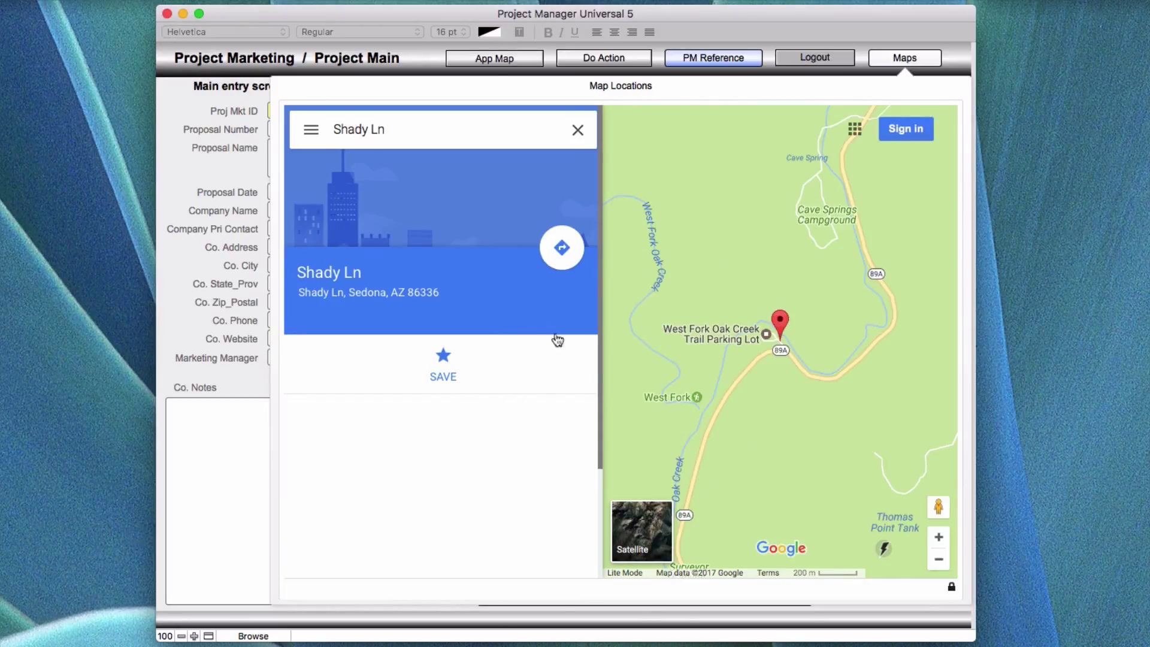
click(634, 521)
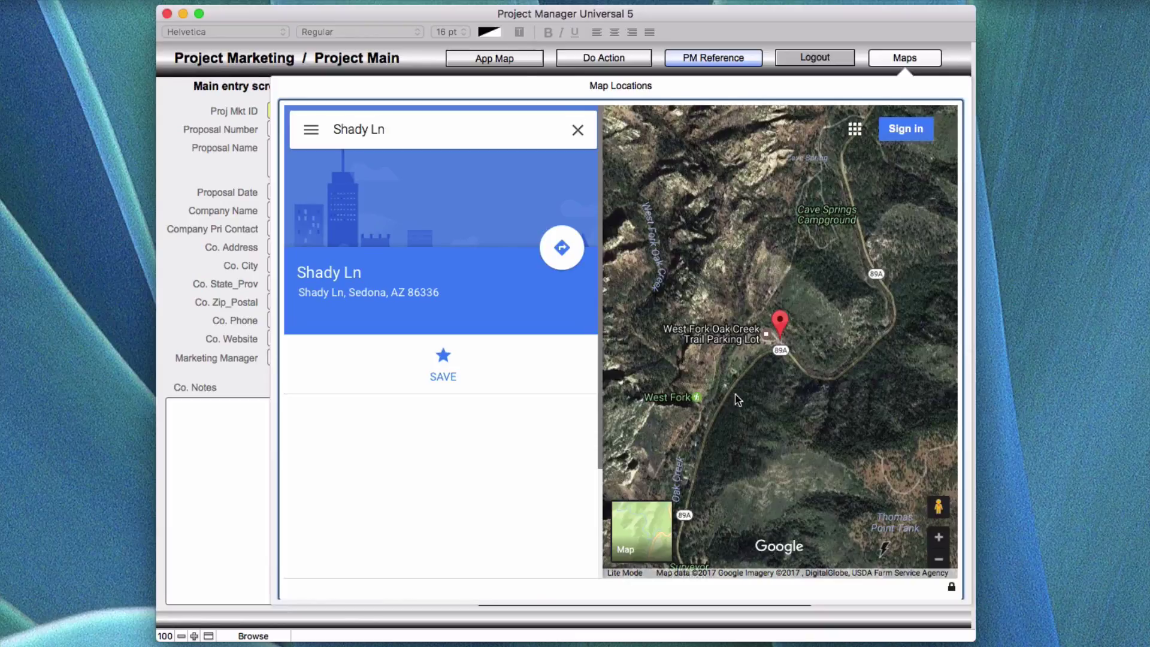
click(452, 129)
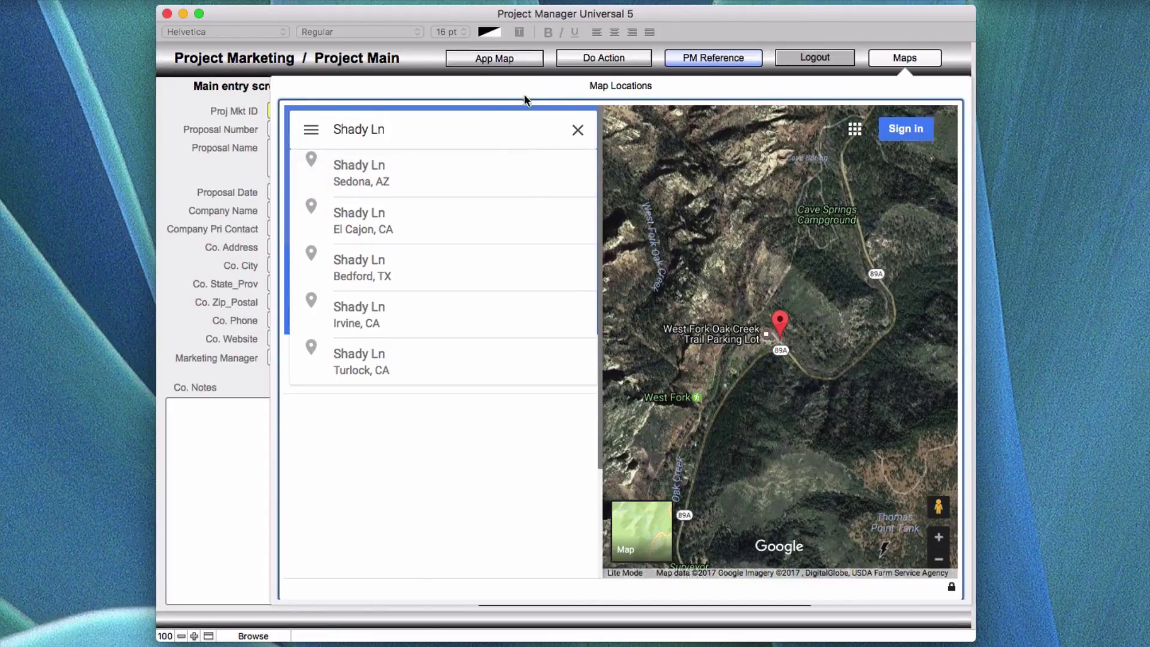
click(424, 64)
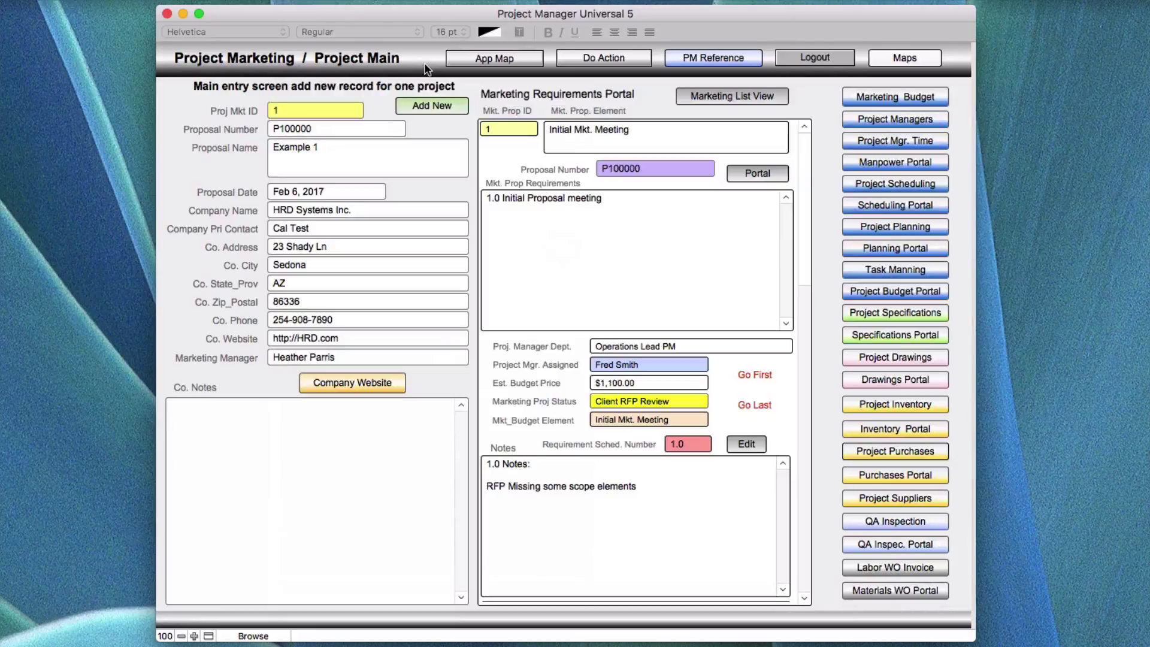